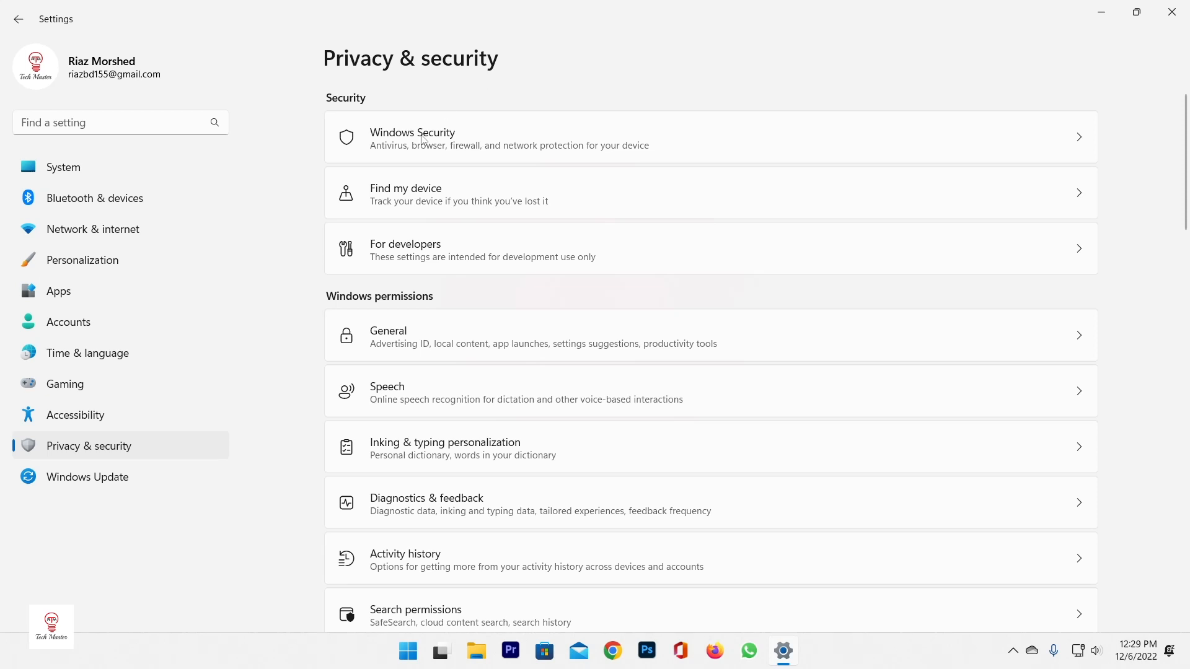
# Turn on Developer Mode in the developer settings, accept the security prompt and close Settings.
pyautogui.click(429, 251)
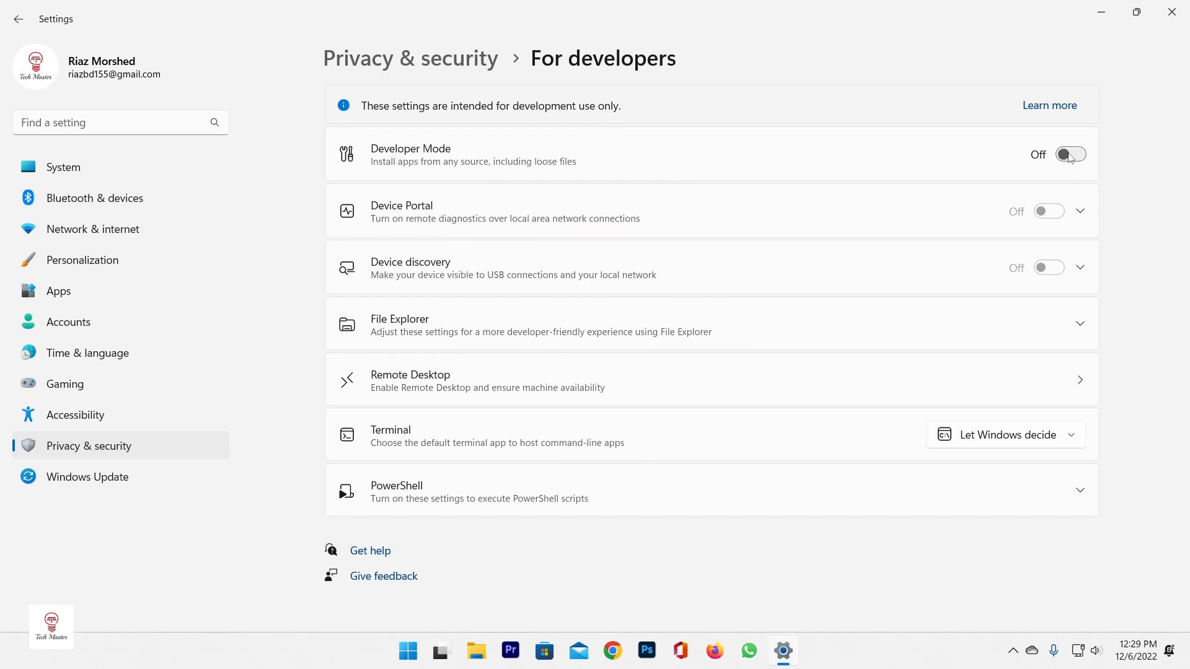
pyautogui.click(1070, 155)
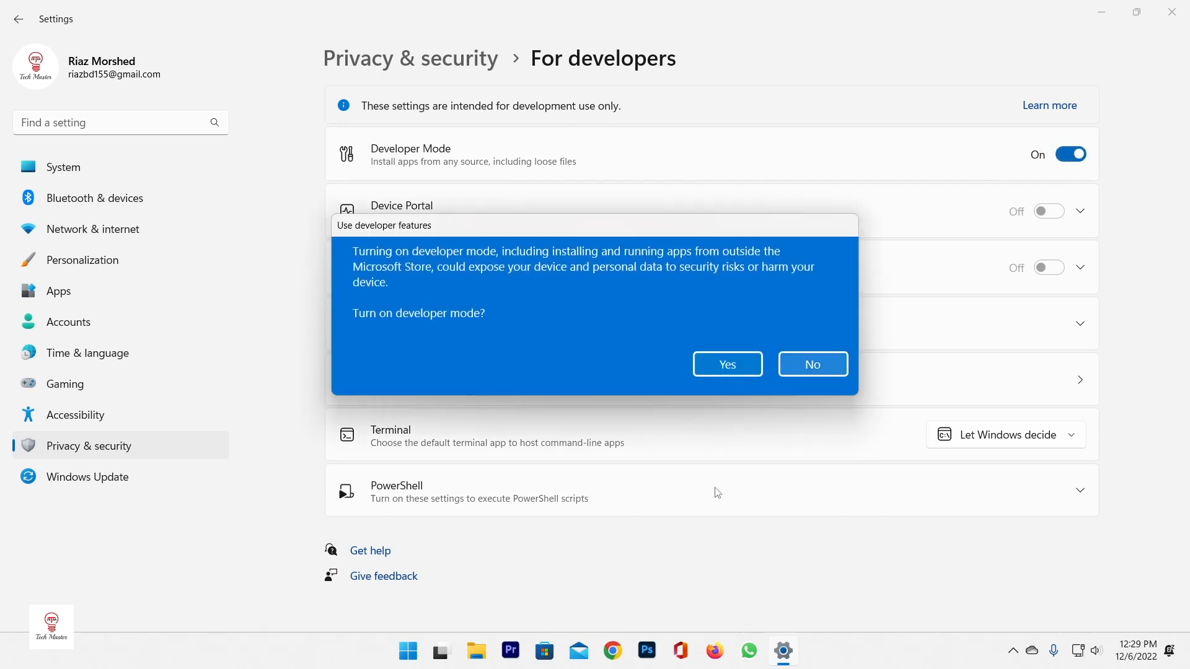
pyautogui.click(727, 369)
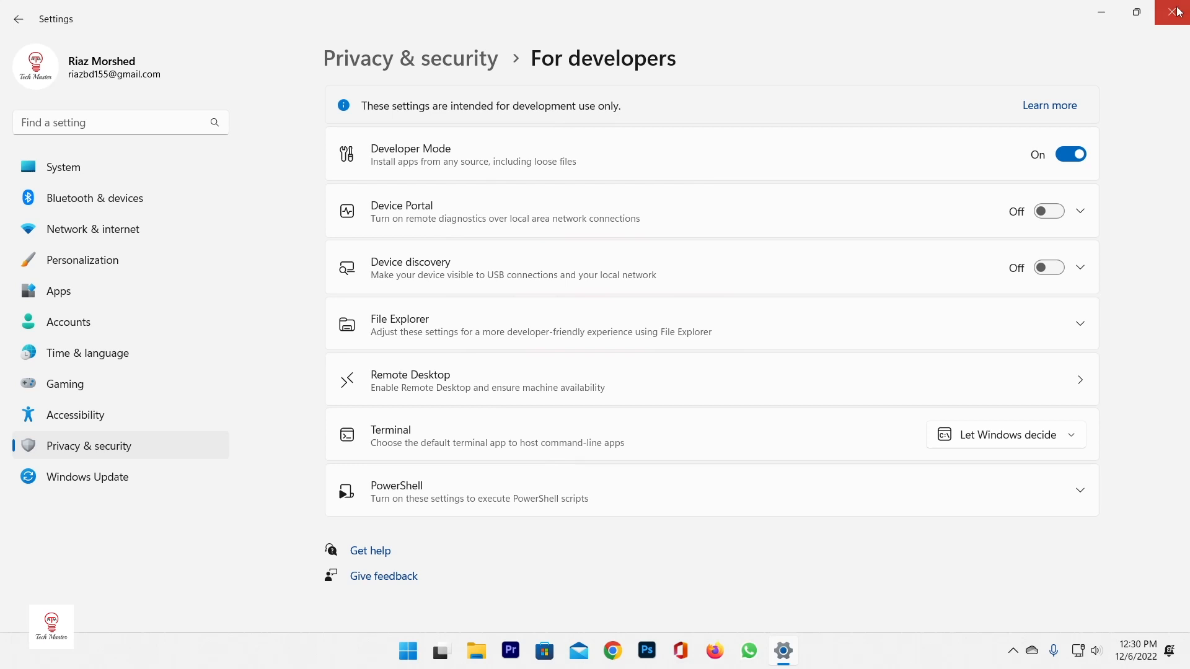
pyautogui.click(1171, 11)
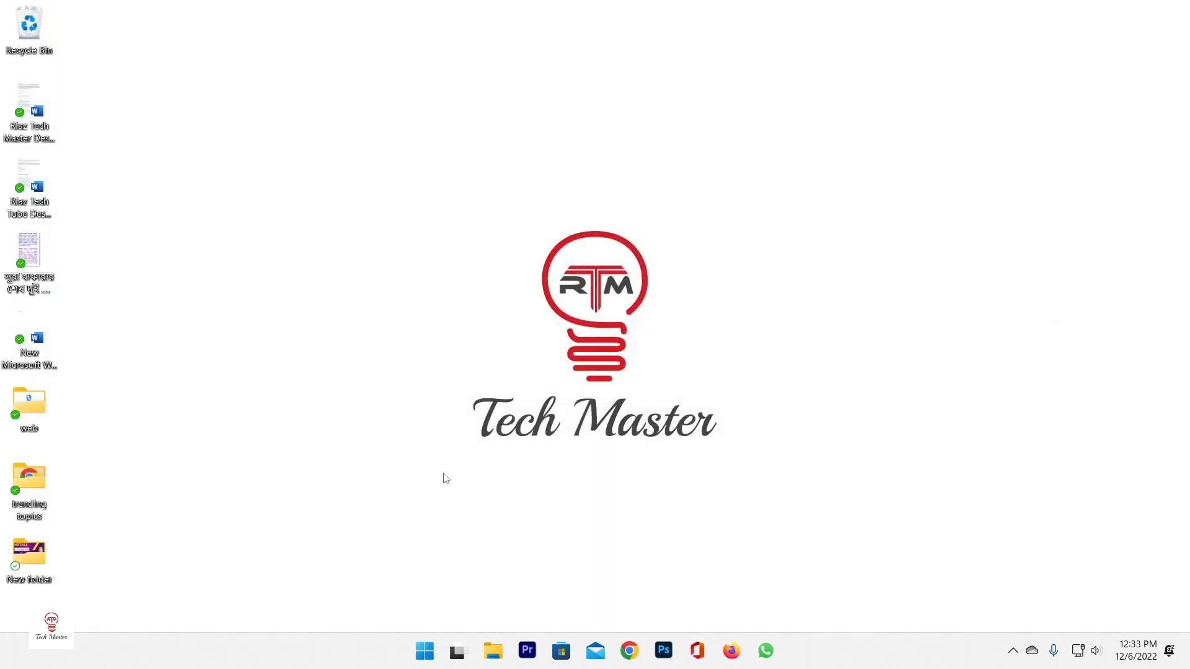
# Find and open Control Panel, maximize its window and display its items as large icons.
pyautogui.click(425, 654)
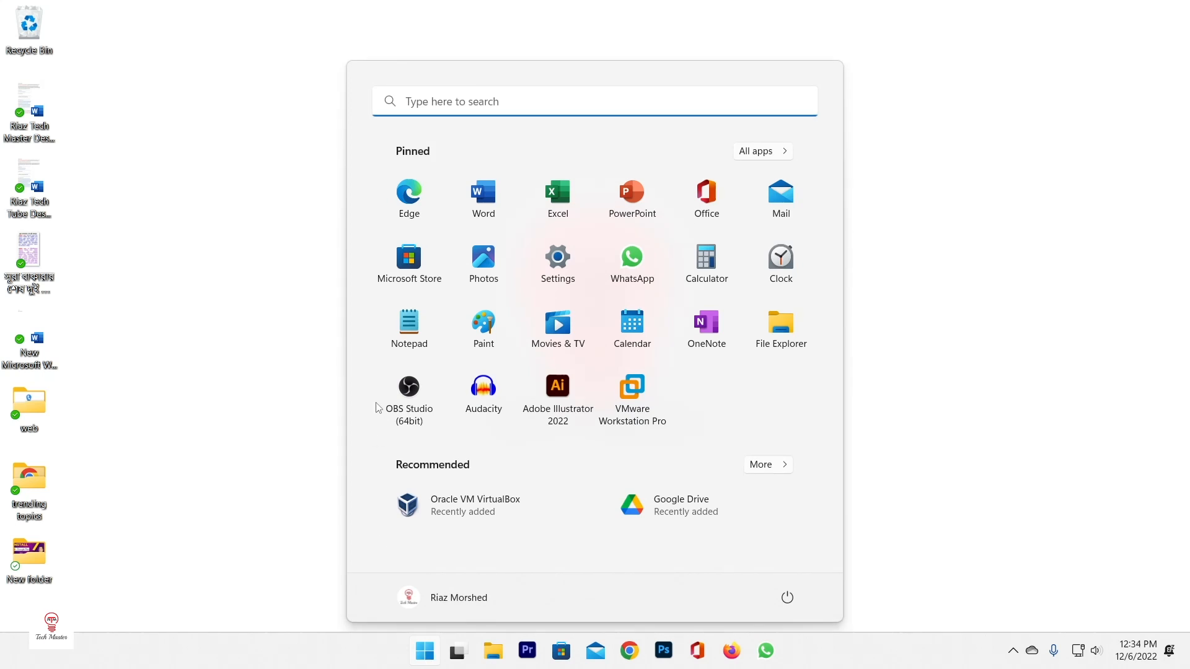
pyautogui.click(480, 106)
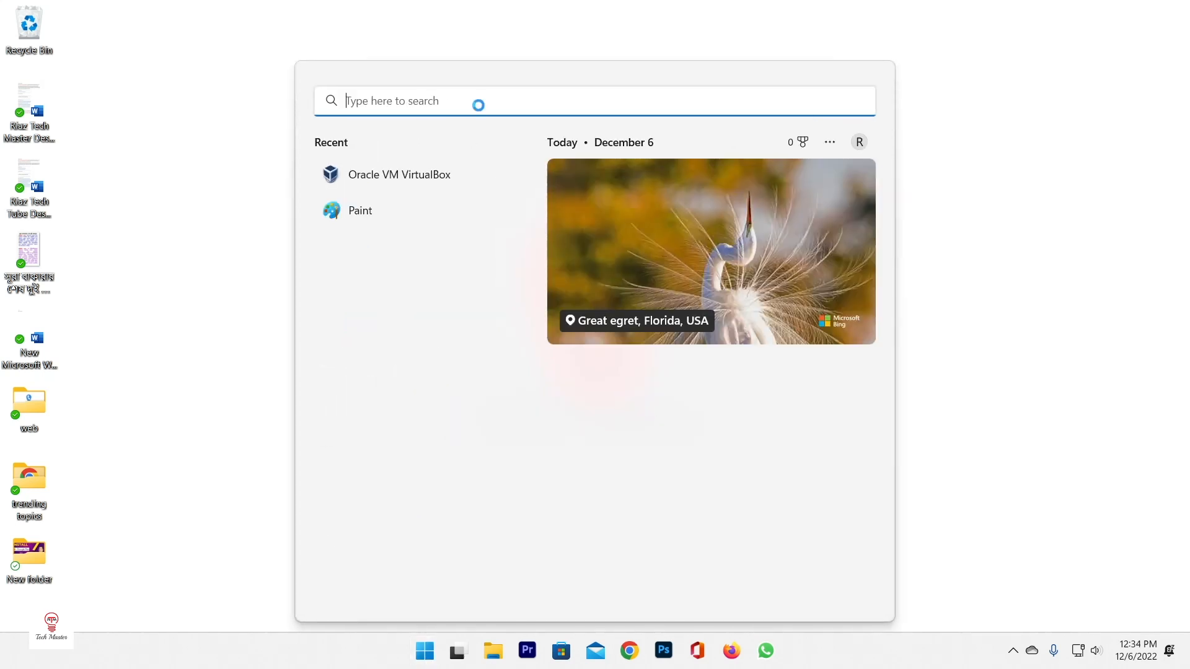
pyautogui.write('con')
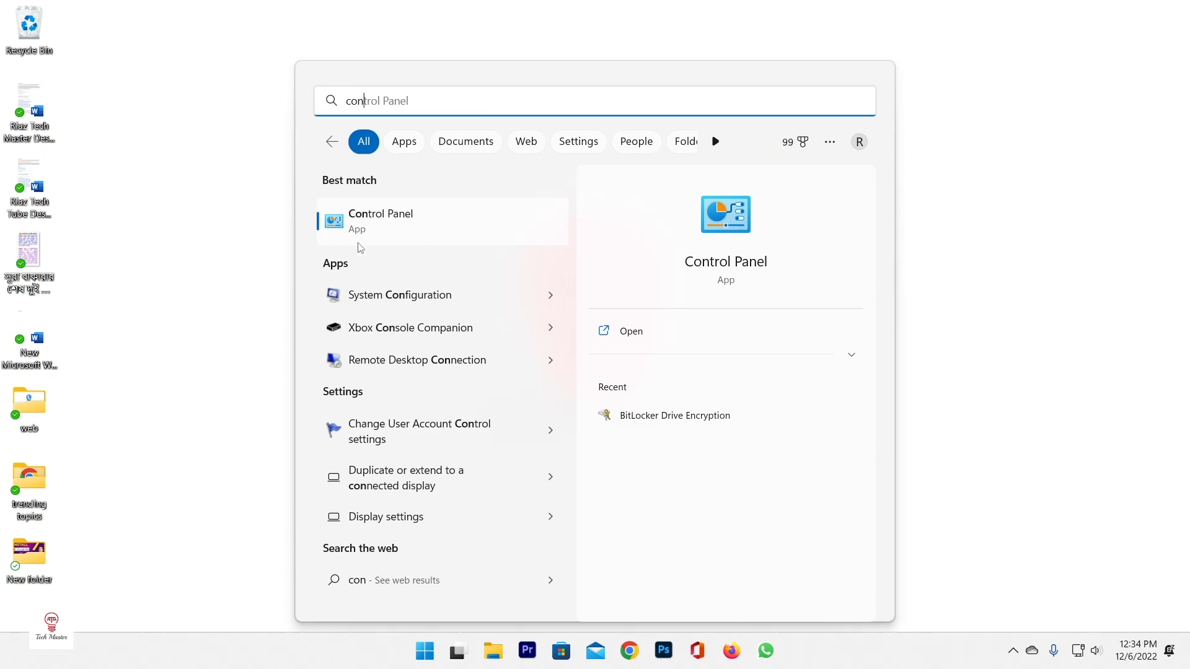
pyautogui.click(345, 228)
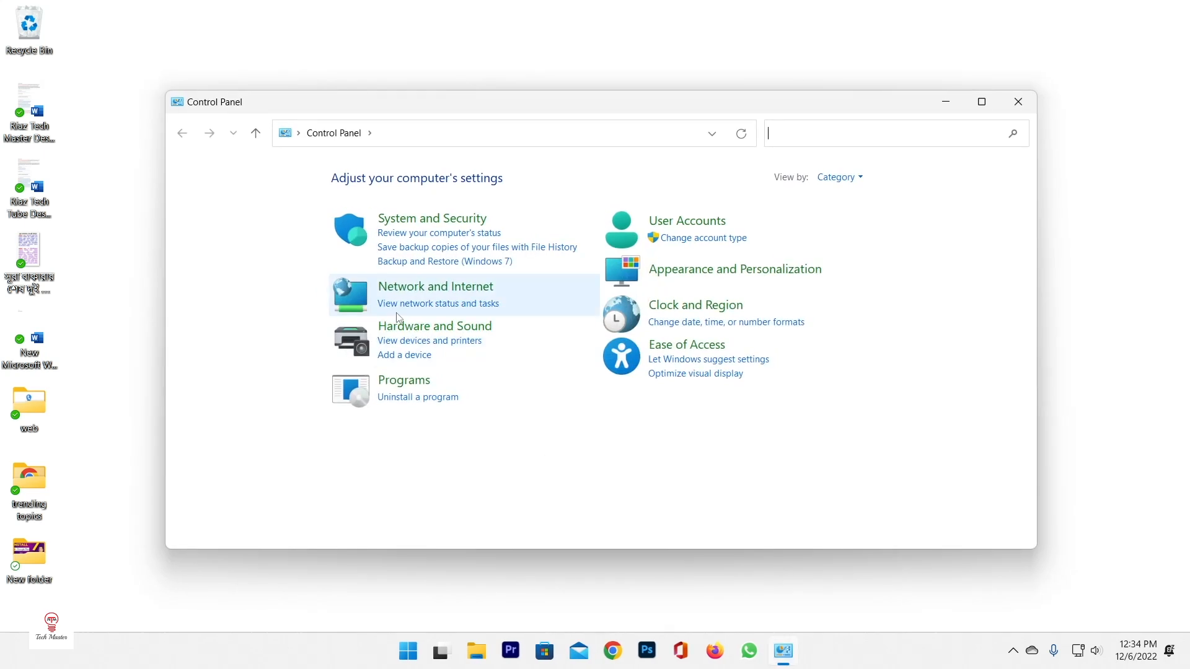
pyautogui.doubleClick(401, 110)
pyautogui.click(846, 85)
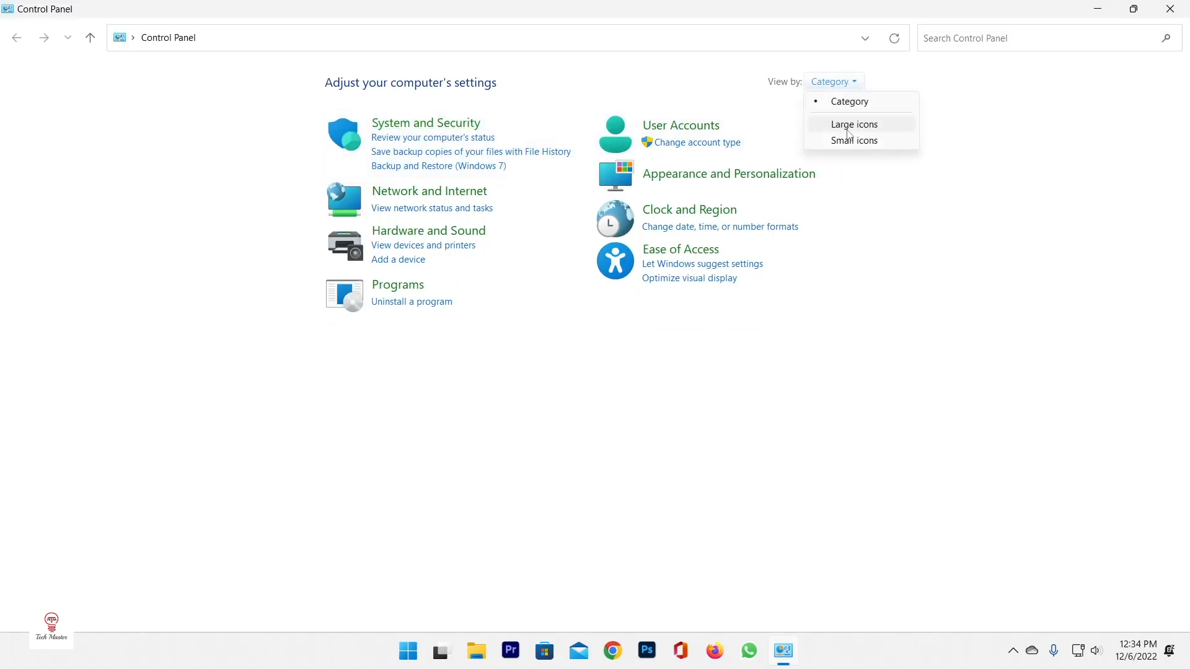
pyautogui.click(873, 128)
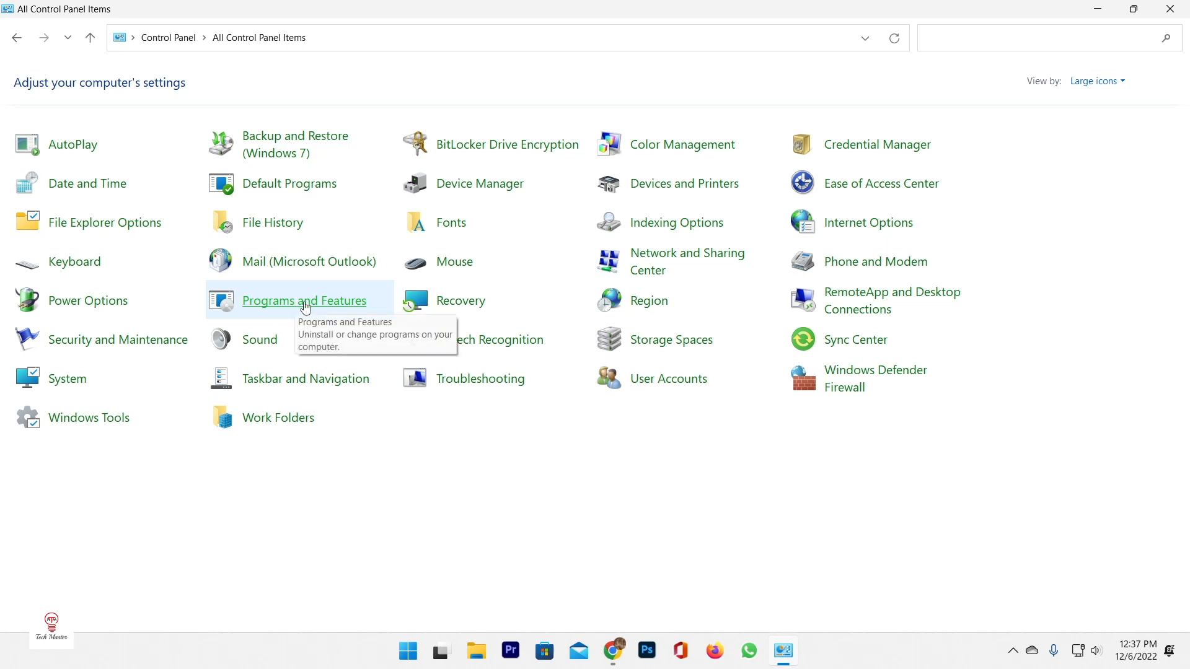
# Turn on the Windows features Virtual Machine Platform, Windows Hypervisor Platform and Windows Subsystem for Linux, and apply the selection.
pyautogui.click(306, 302)
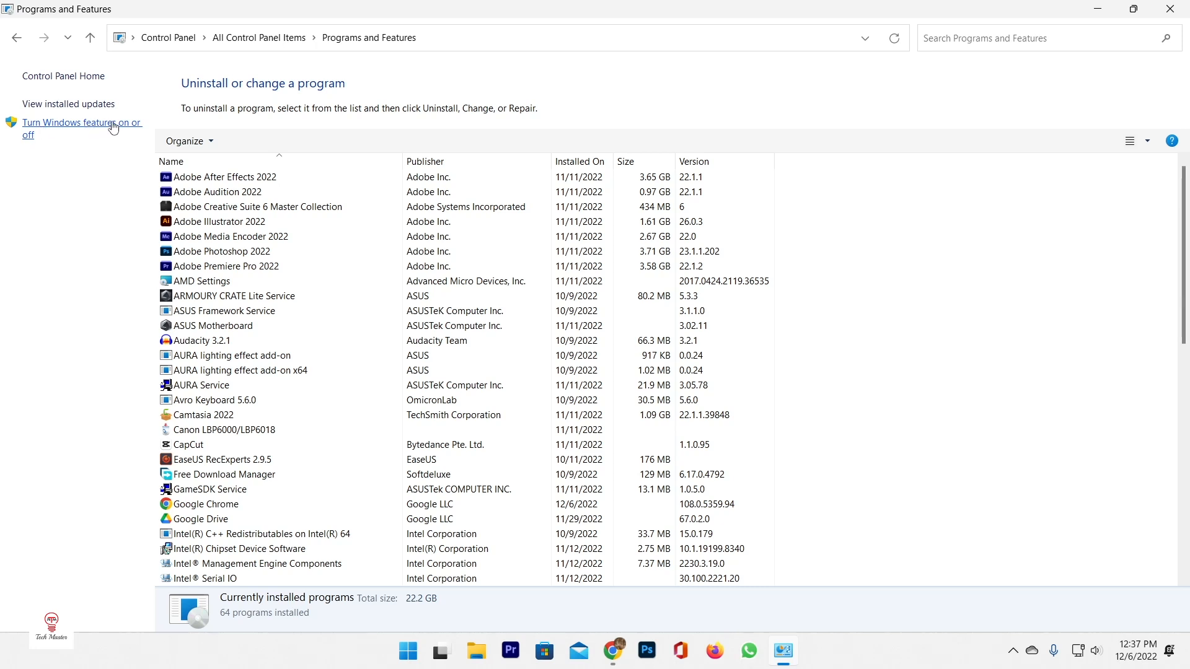
pyautogui.click(85, 129)
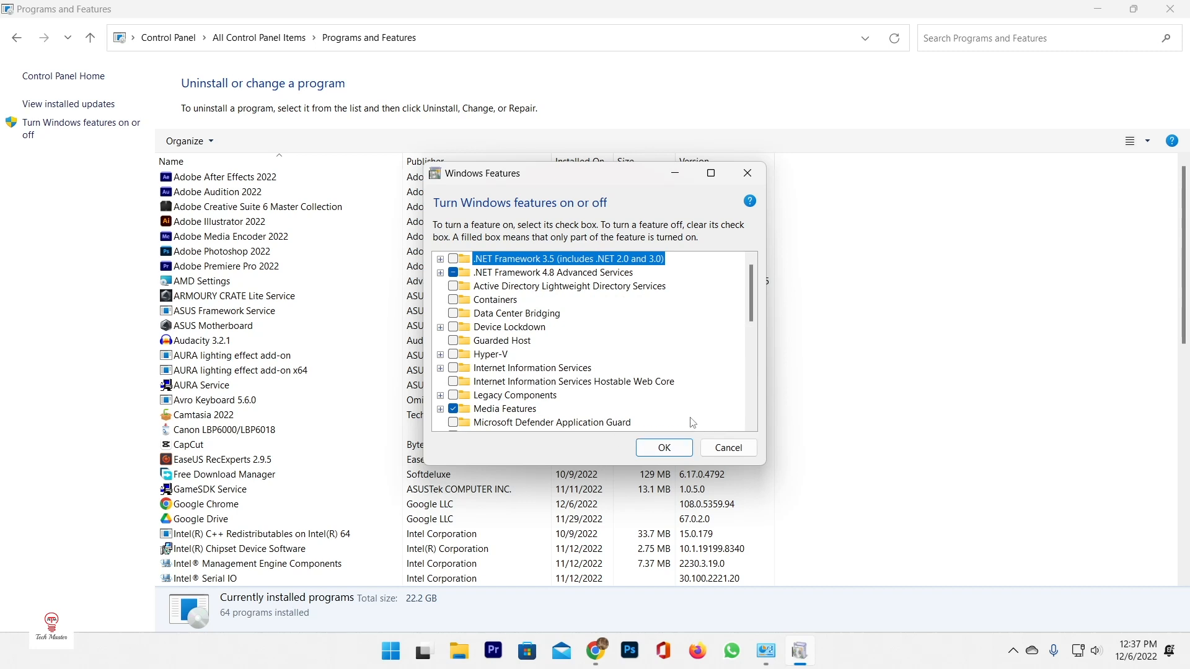
pyautogui.scroll(-5, 685, 409)
pyautogui.scroll(-3, 685, 409)
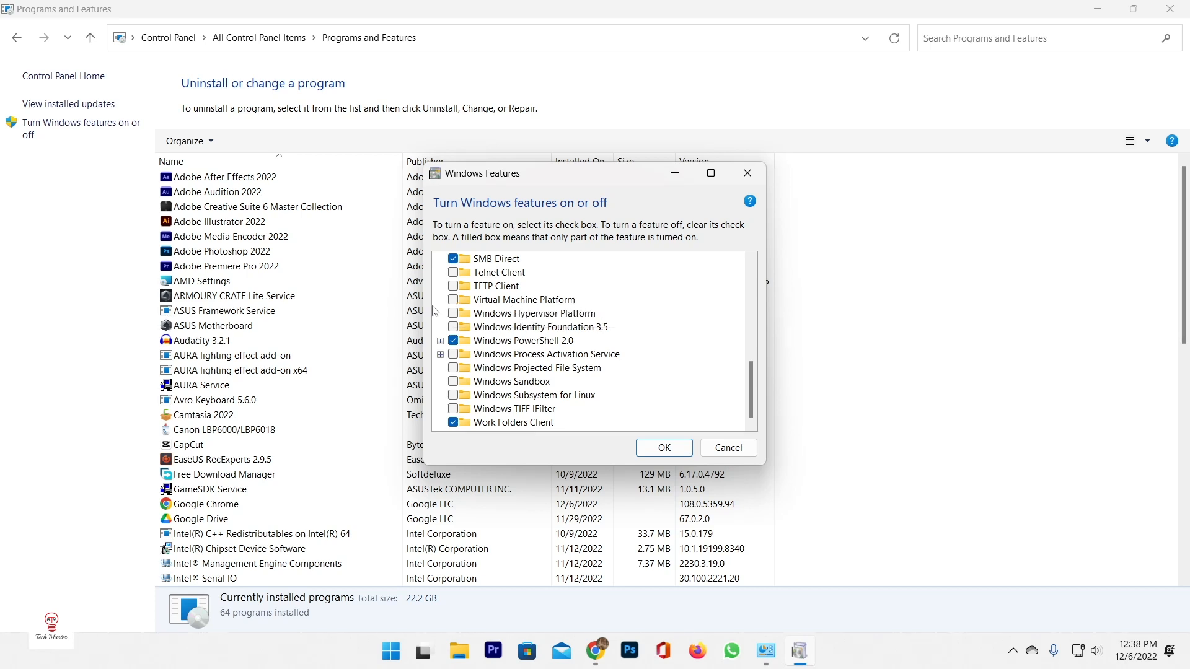
pyautogui.click(453, 300)
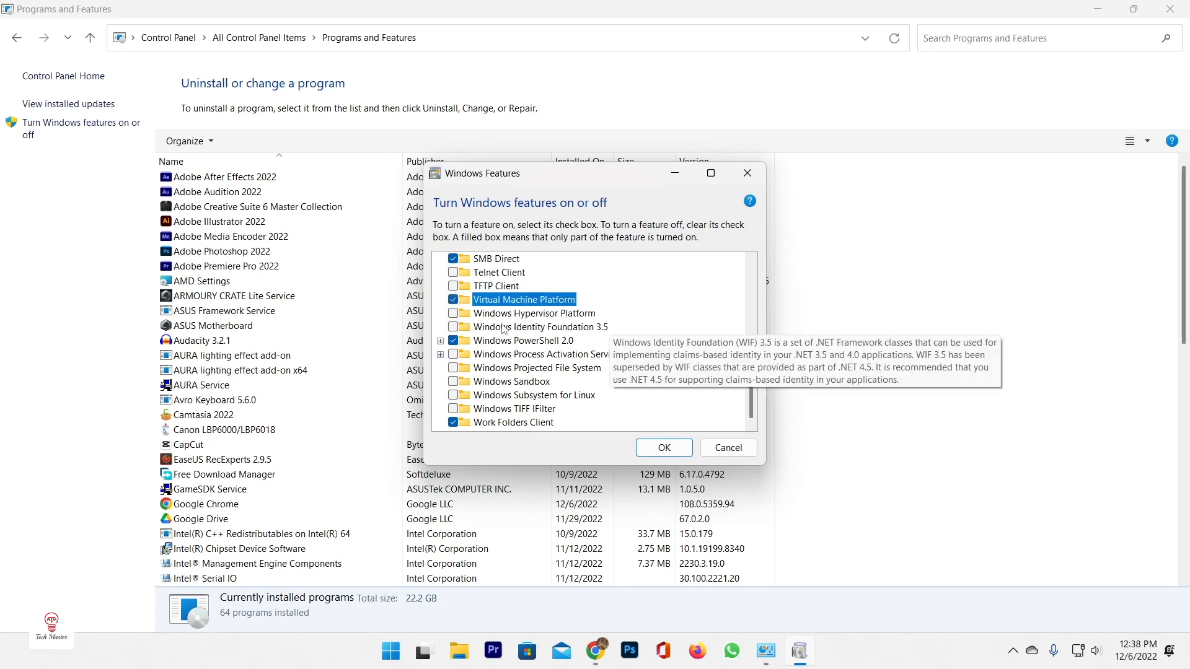
pyautogui.click(453, 314)
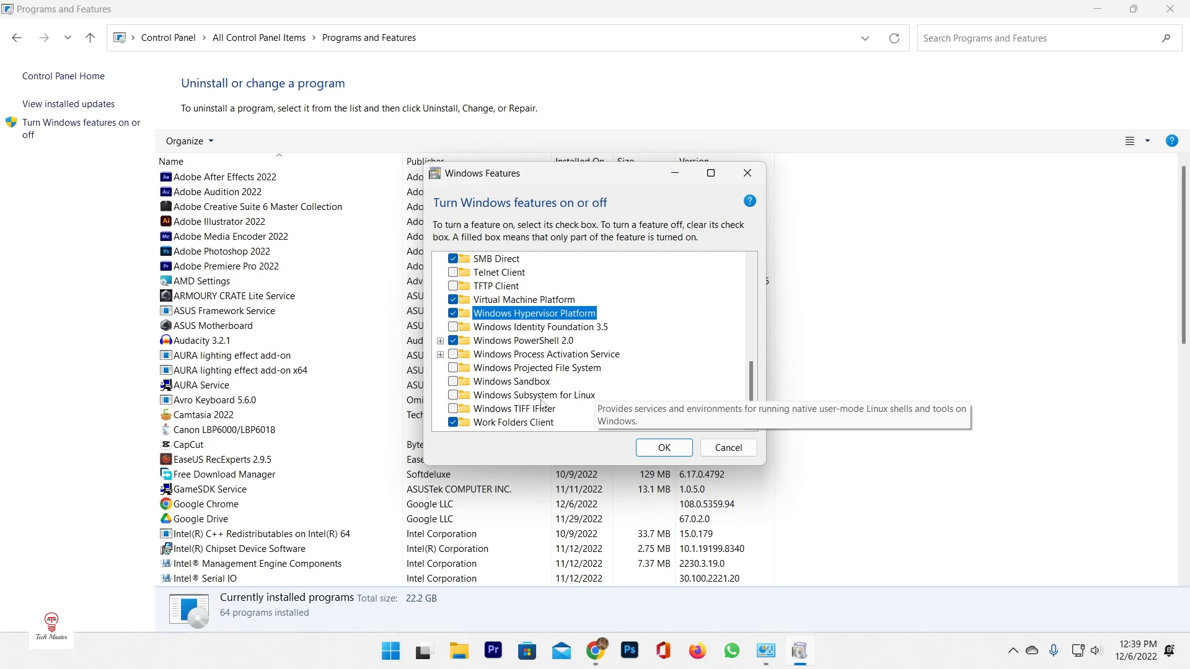
pyautogui.click(453, 396)
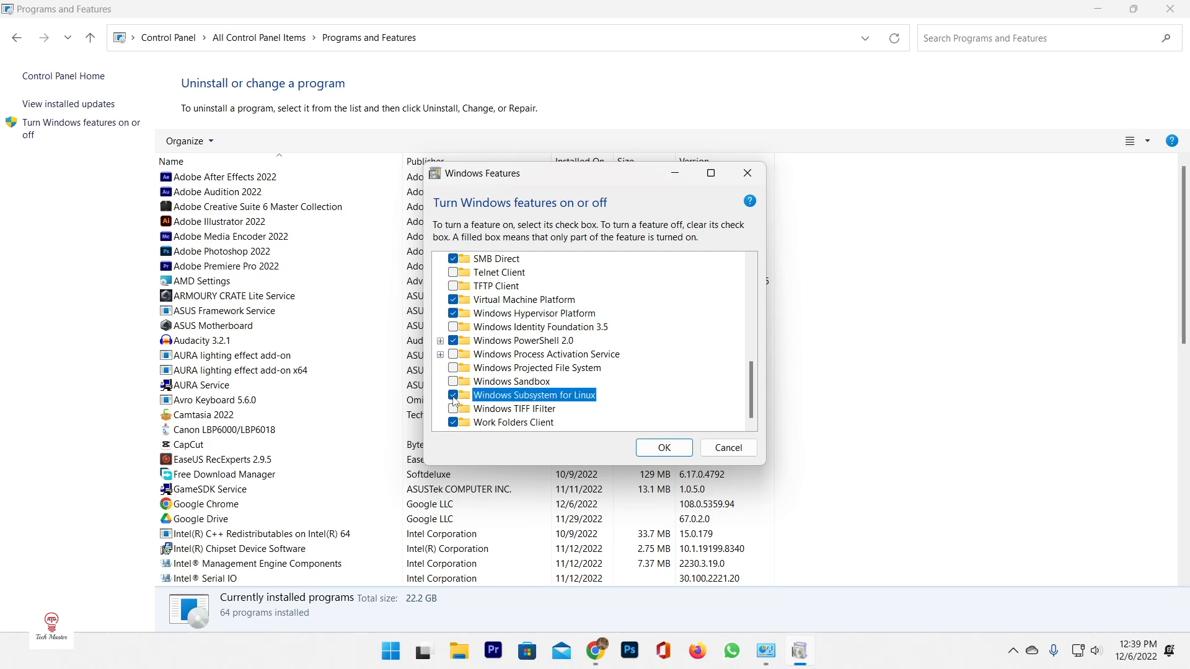
pyautogui.click(664, 448)
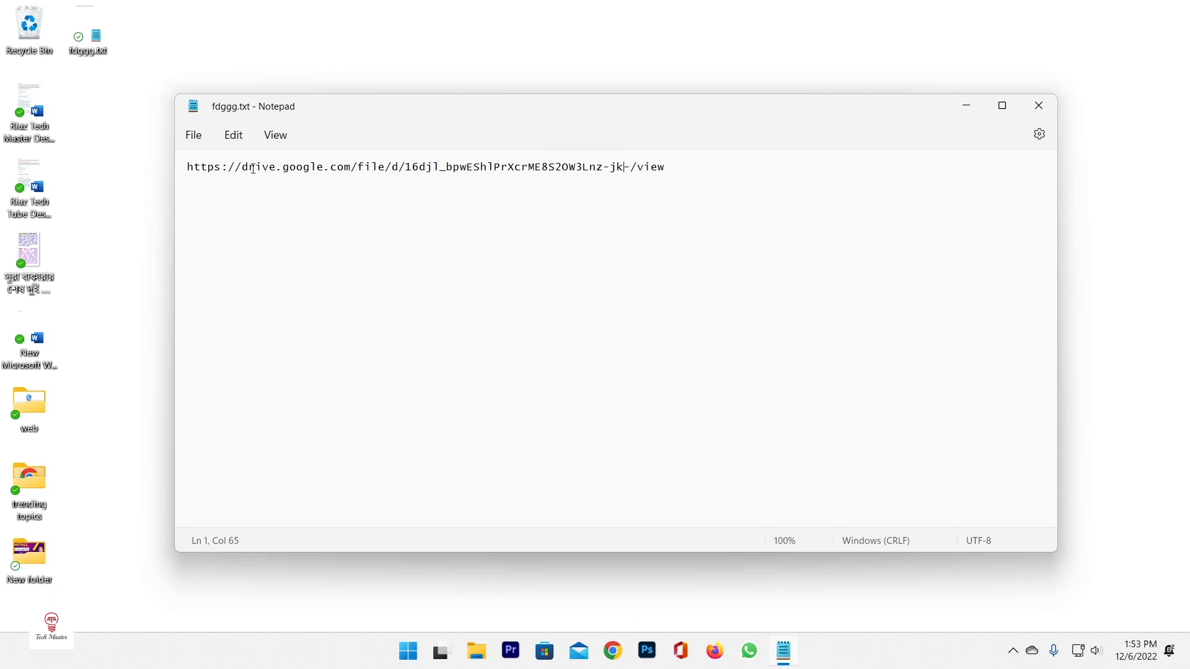
# Copy the whole Google Drive link from the fdggg.txt note.
pyautogui.moveTo(188, 168); pyautogui.dragTo(666, 184)
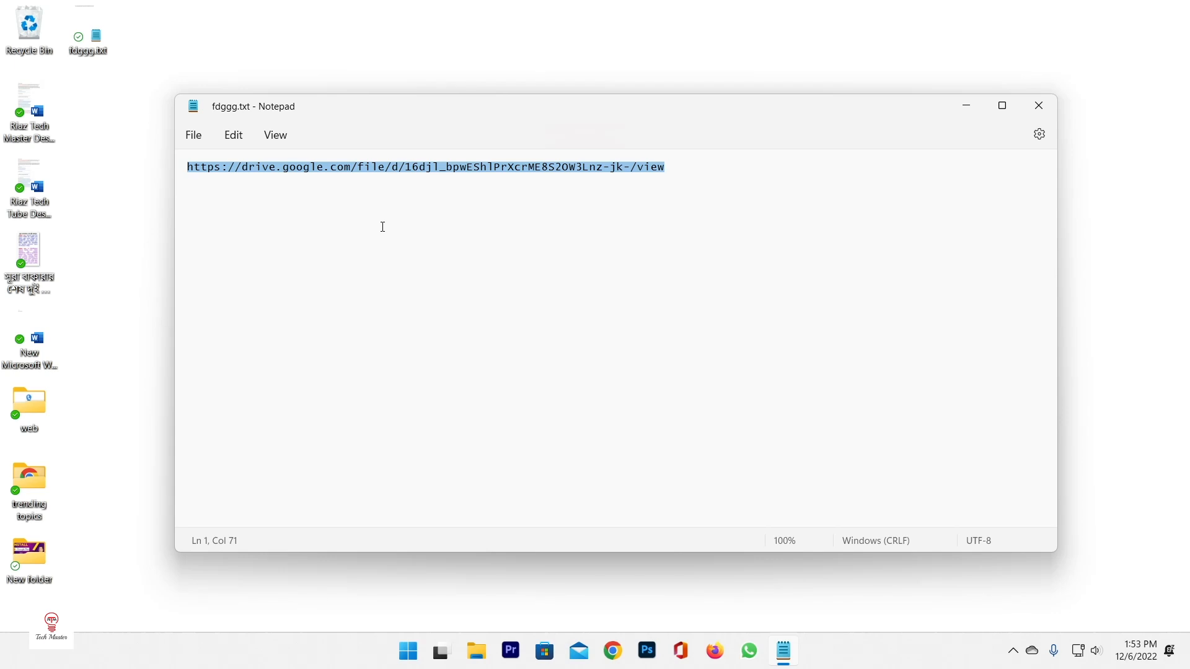
pyautogui.click(711, 169)
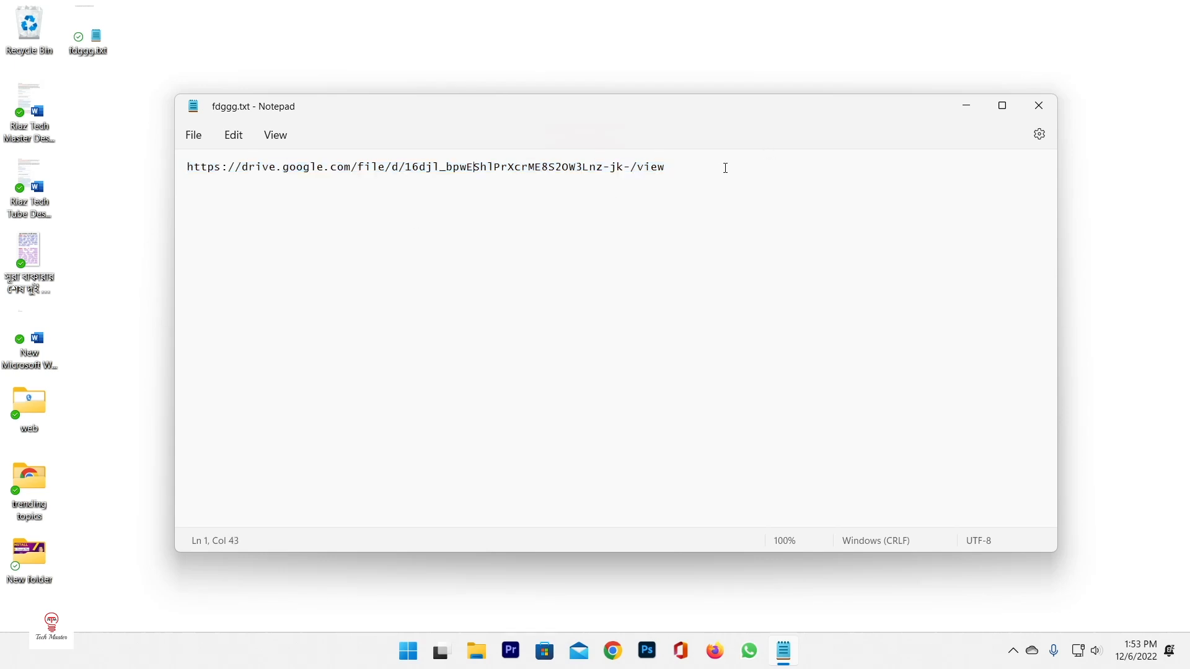
pyautogui.moveTo(661, 166); pyautogui.dragTo(190, 165)
pyautogui.press('cmd+c')
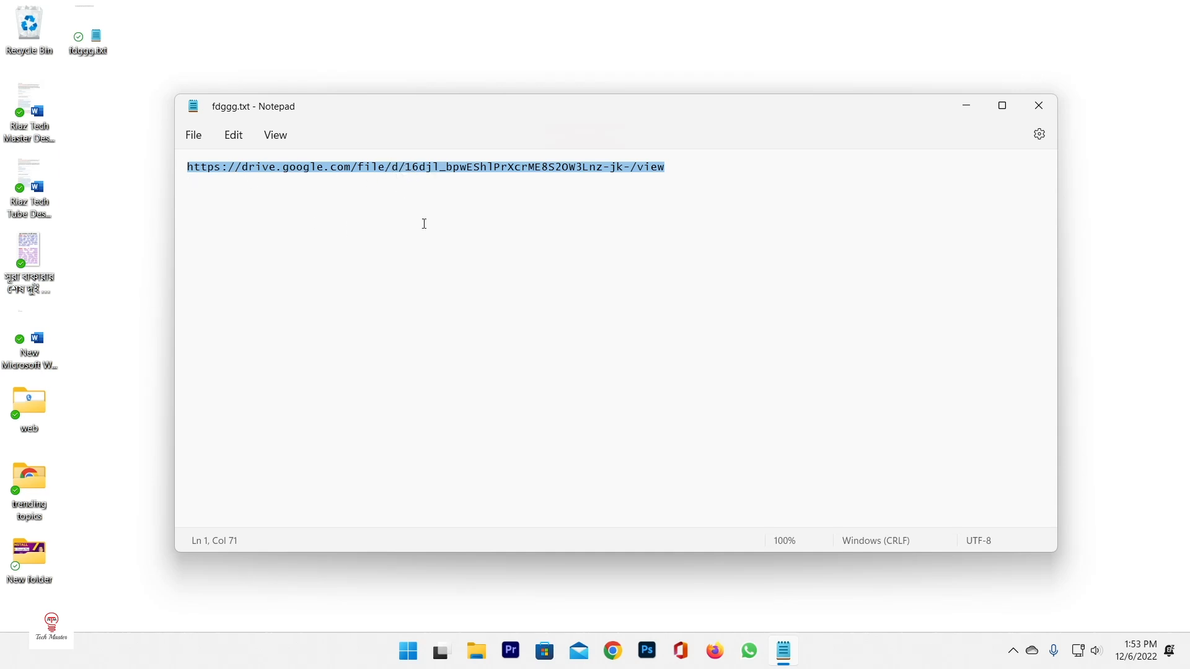
# Switch to Chrome with the Person 1 profile, go to the copied Google Drive link and download PLAY_STORE_W11_TRD.zip.
pyautogui.click(613, 651)
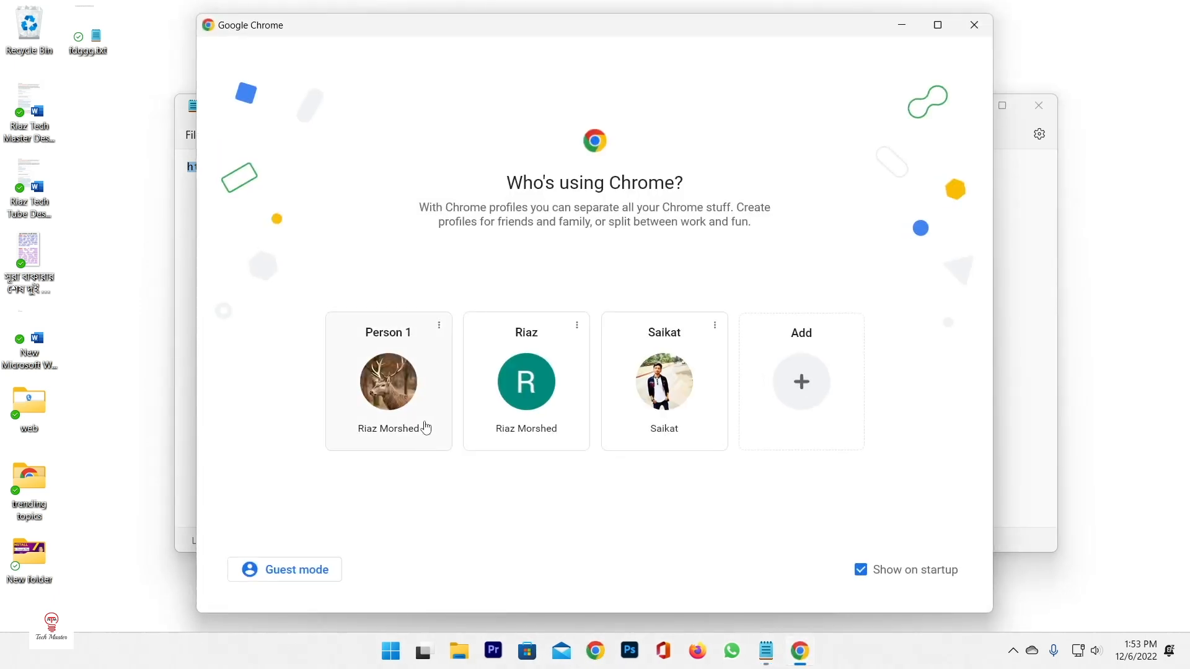
pyautogui.click(409, 376)
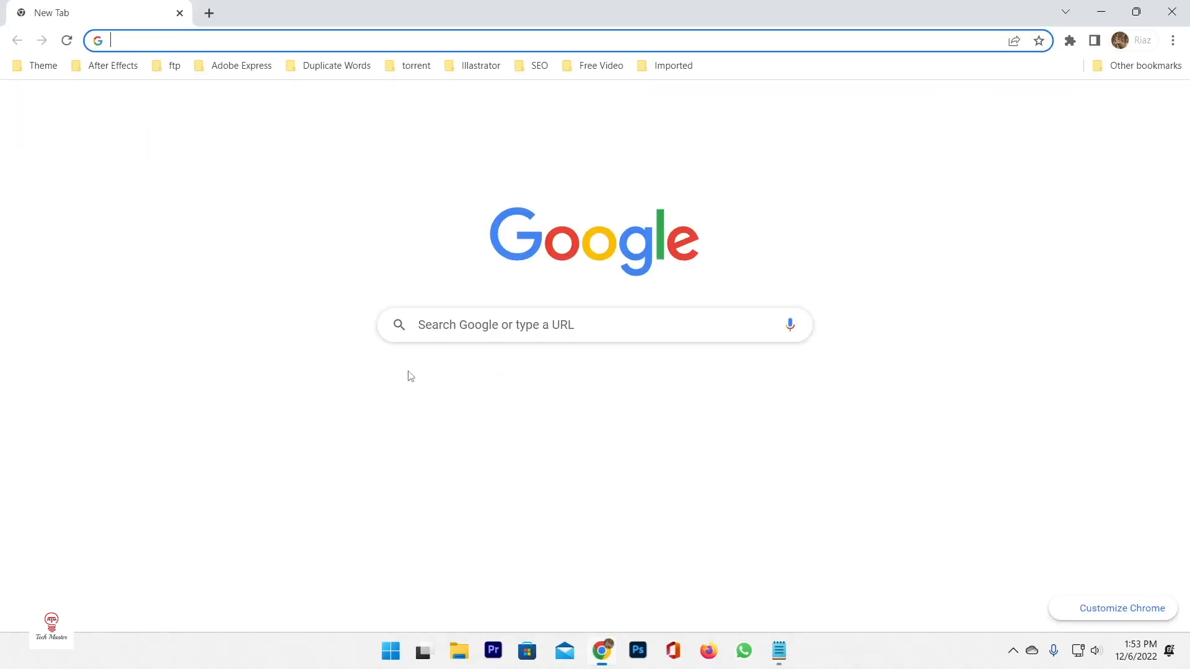
pyautogui.rightClick(304, 40)
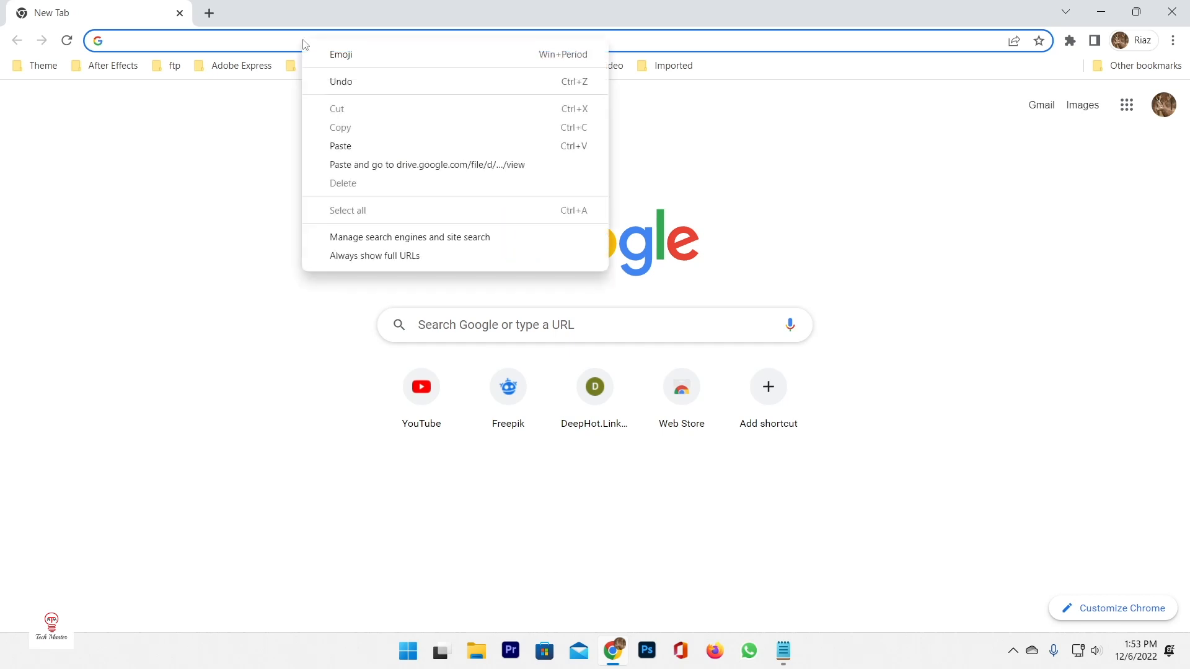
pyautogui.click(366, 166)
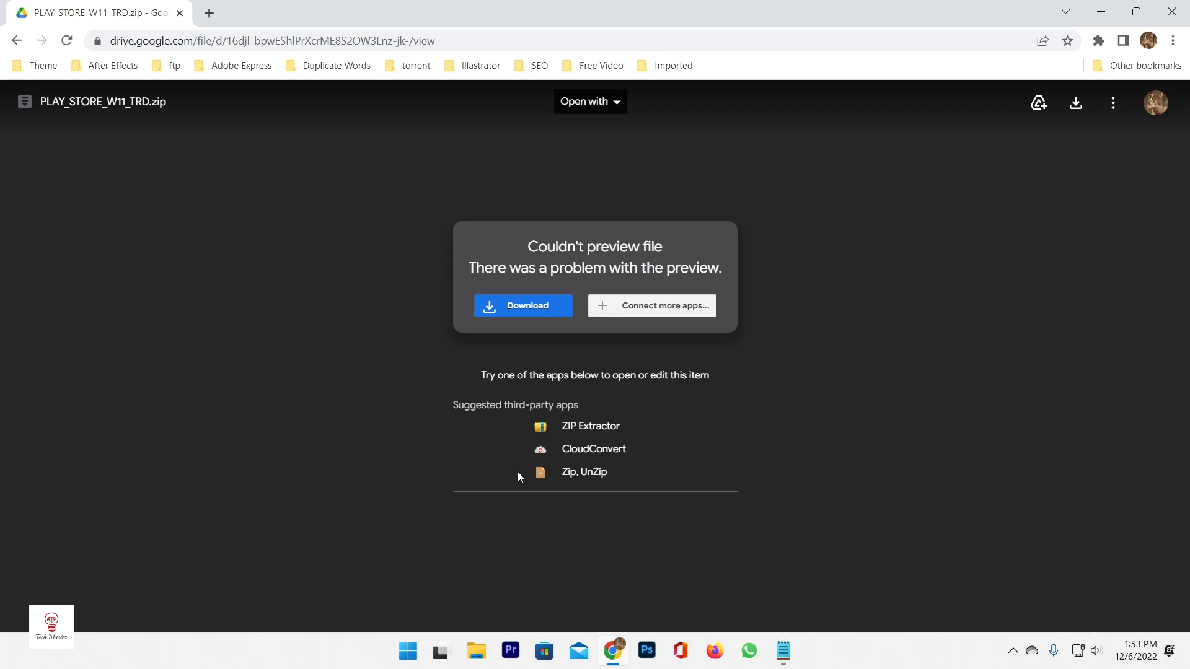
pyautogui.click(525, 312)
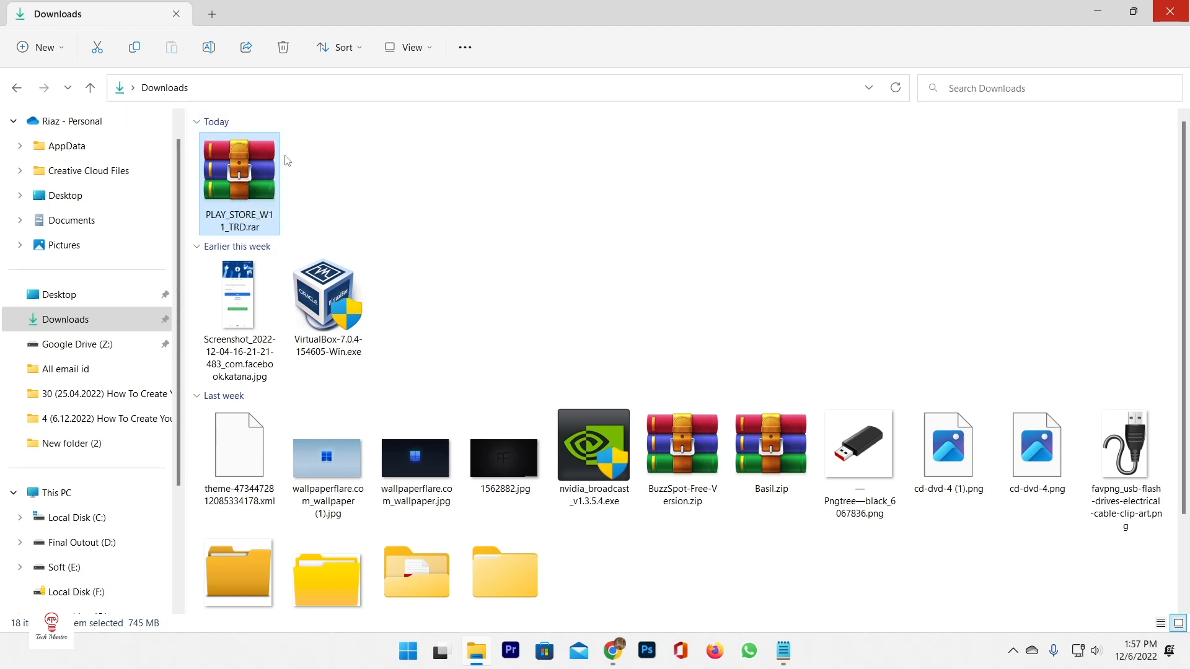
# Extract the PLAY_STORE_W11_TRD archive with WinRAR into E:\Downloads\PLAY_STORE_W11_TRD, keeping the default extraction options.
pyautogui.moveTo(244, 187)
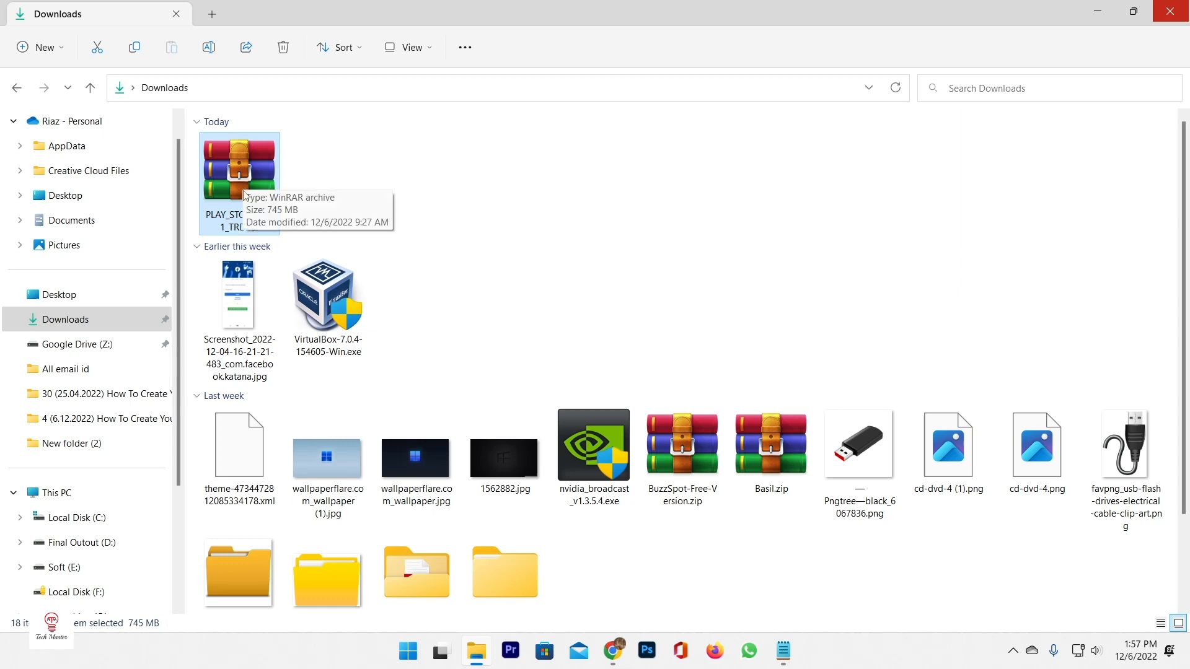
pyautogui.rightClick(247, 174)
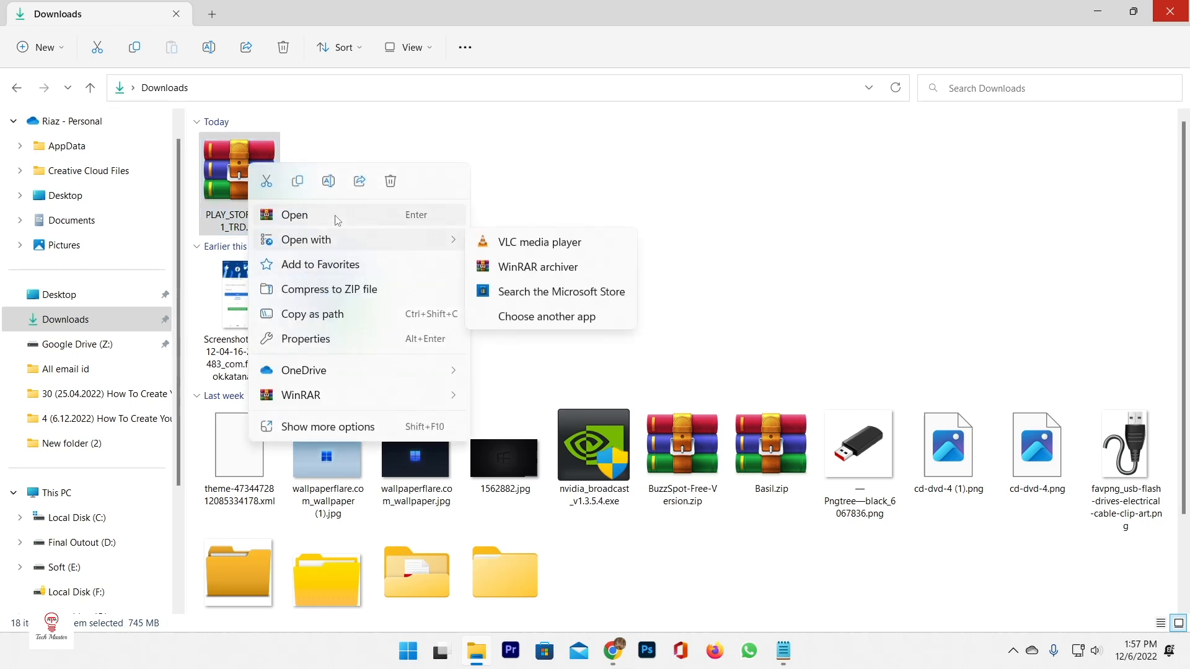
pyautogui.moveTo(351, 403)
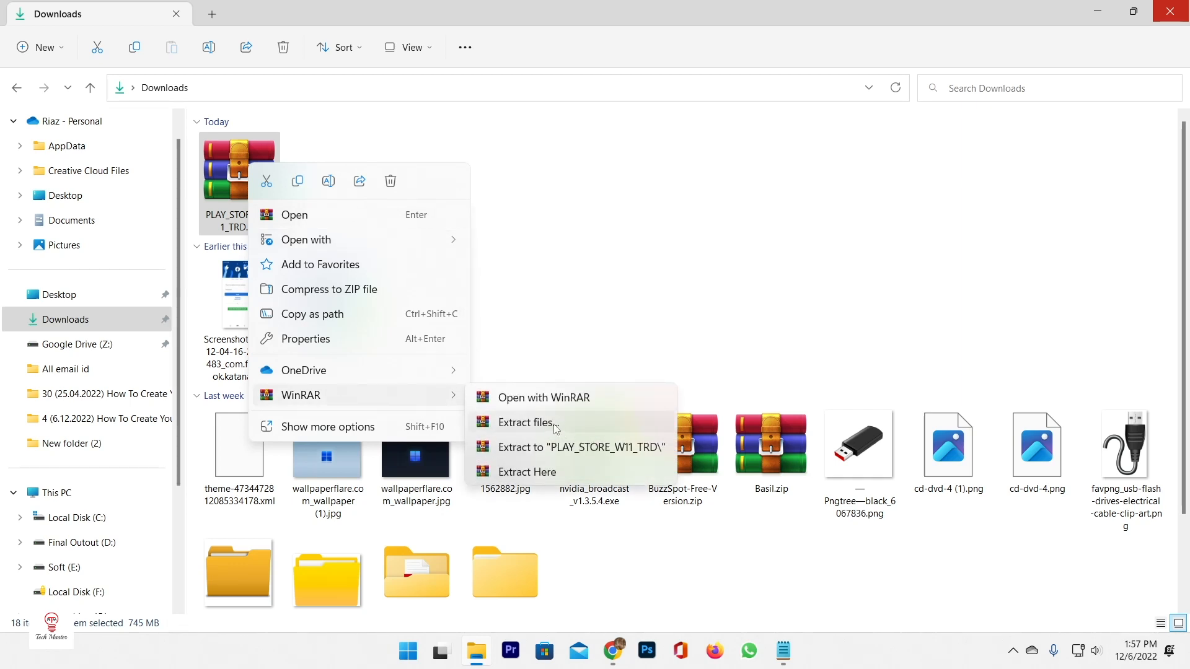
pyautogui.click(525, 423)
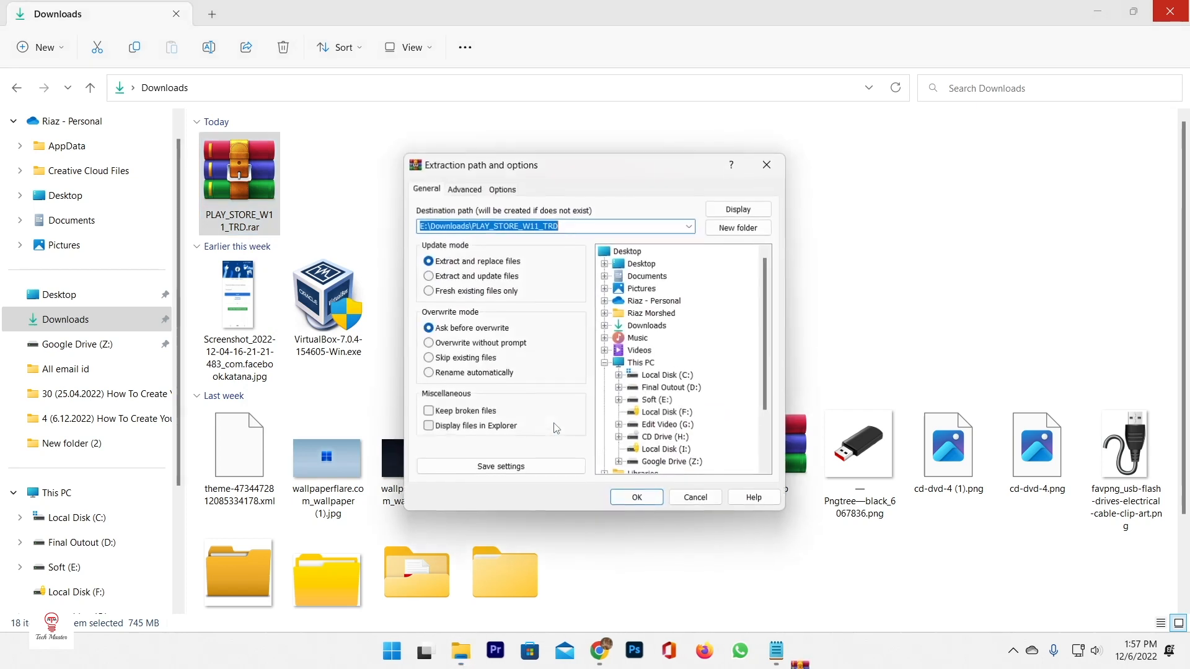
pyautogui.click(637, 499)
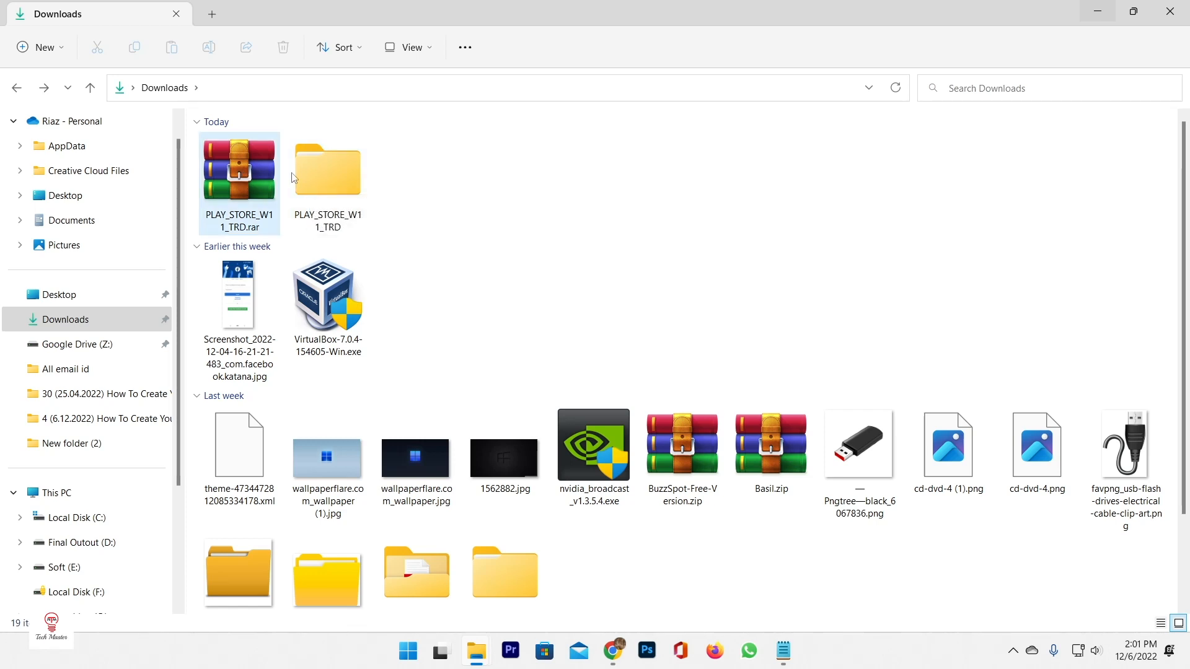
# Open the extracted PLAY_STORE_W11_TRD folder and copy the folder of the same name inside it.
pyautogui.doubleClick(339, 179)
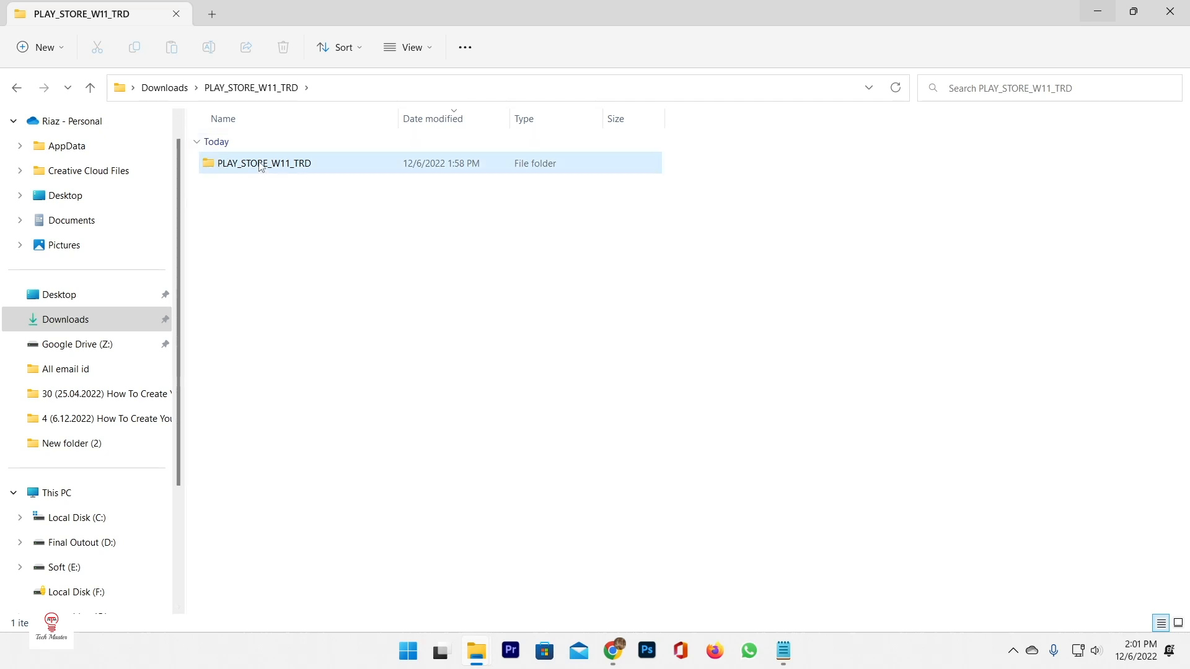
pyautogui.click(262, 165)
pyautogui.rightClick(262, 165)
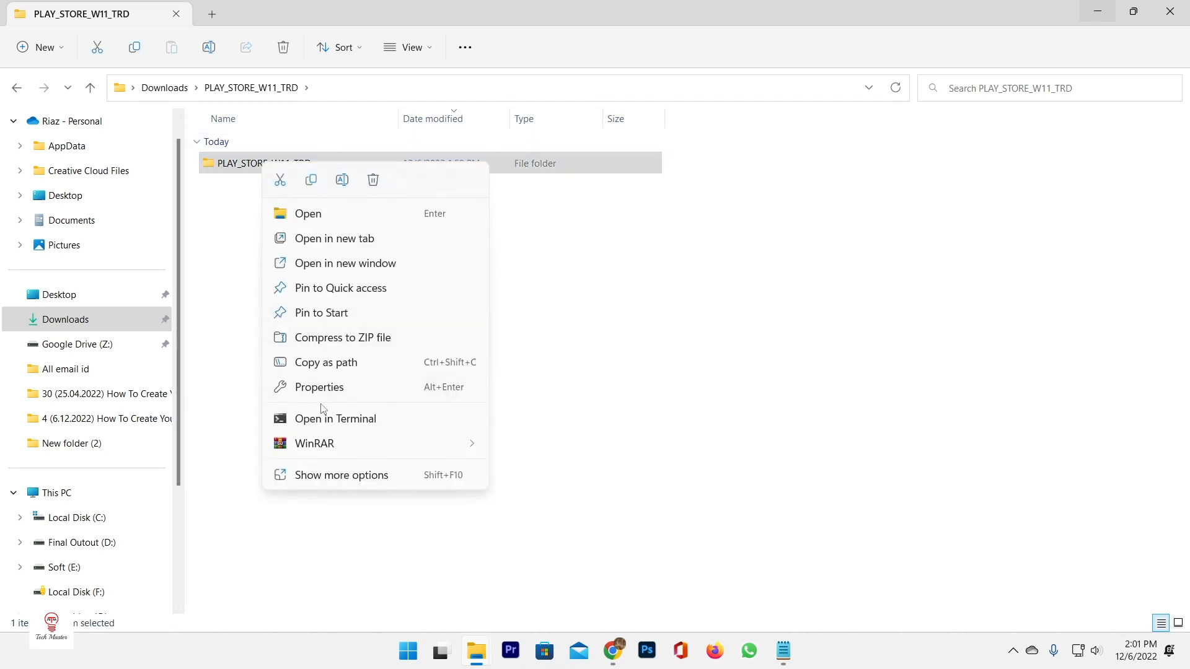
pyautogui.click(312, 180)
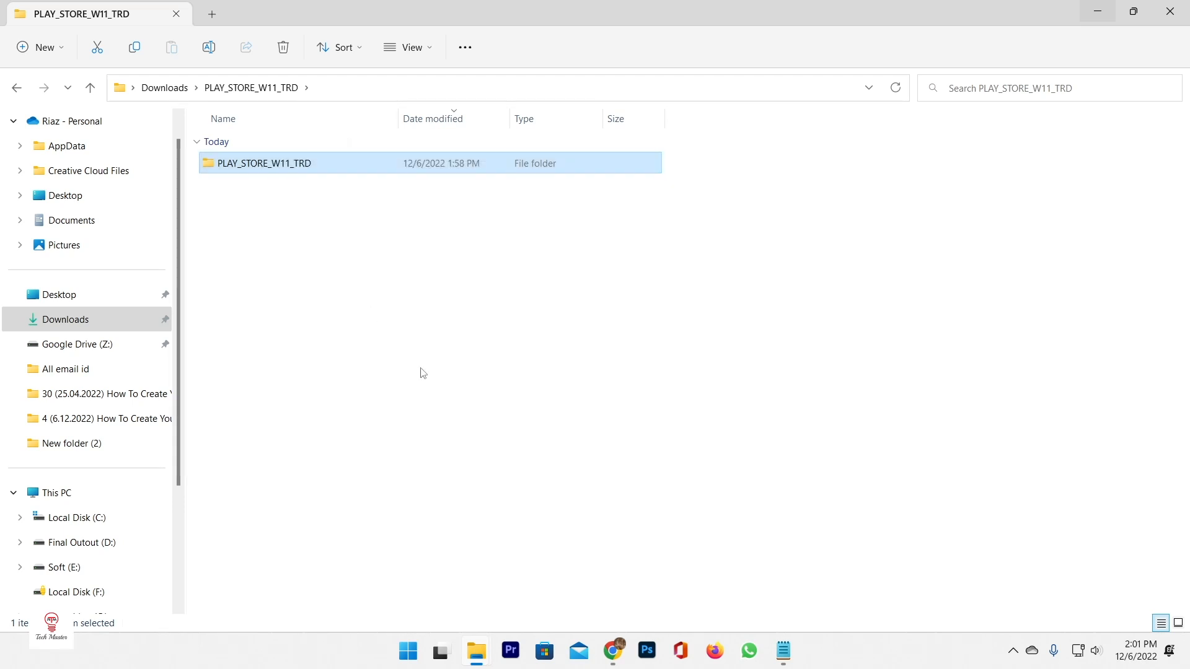
# Paste the copied PLAY_STORE_W11_TRD folder into the root of Local Disk (C:).
pyautogui.click(73, 519)
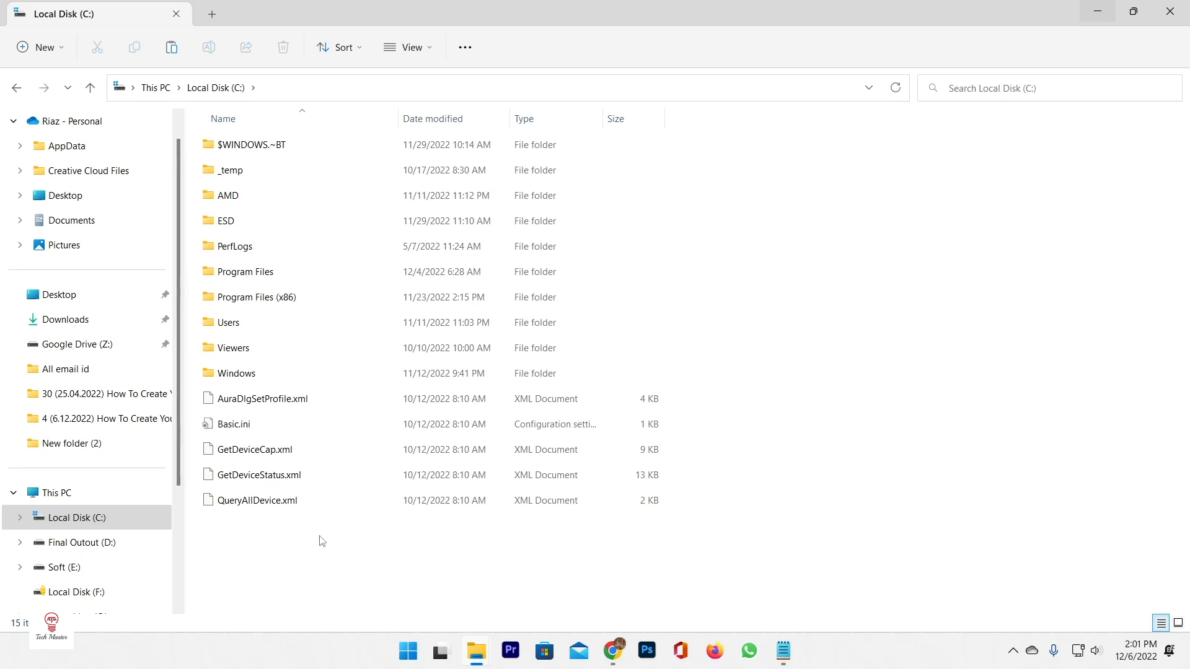
pyautogui.rightClick(294, 546)
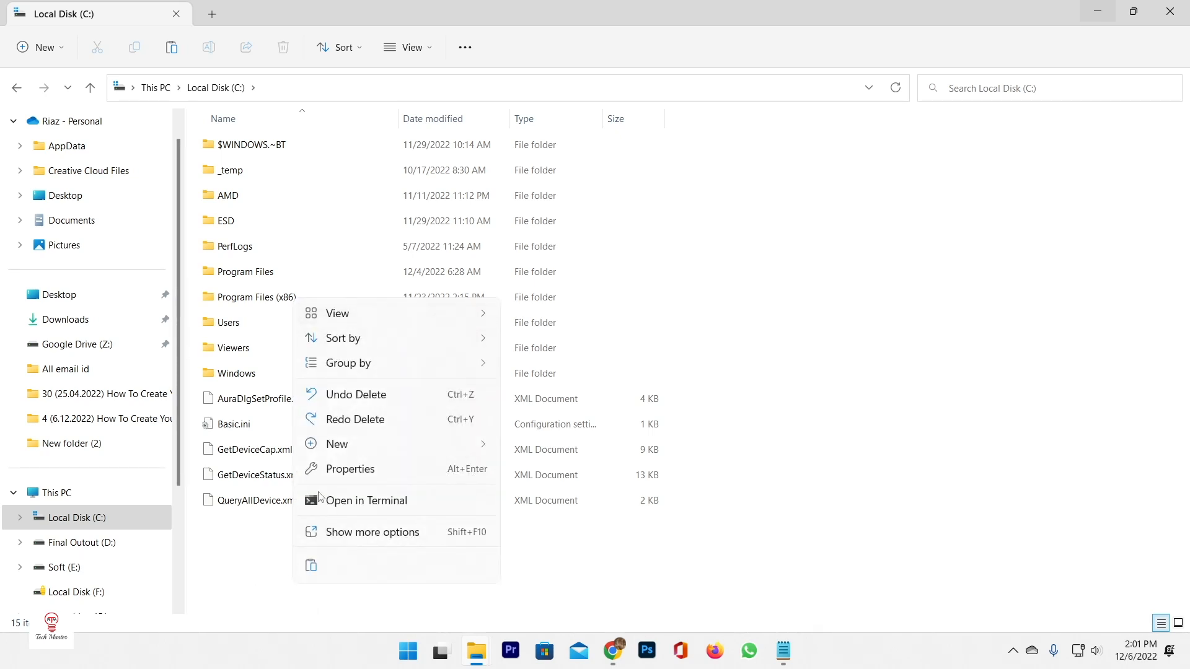
pyautogui.click(438, 585)
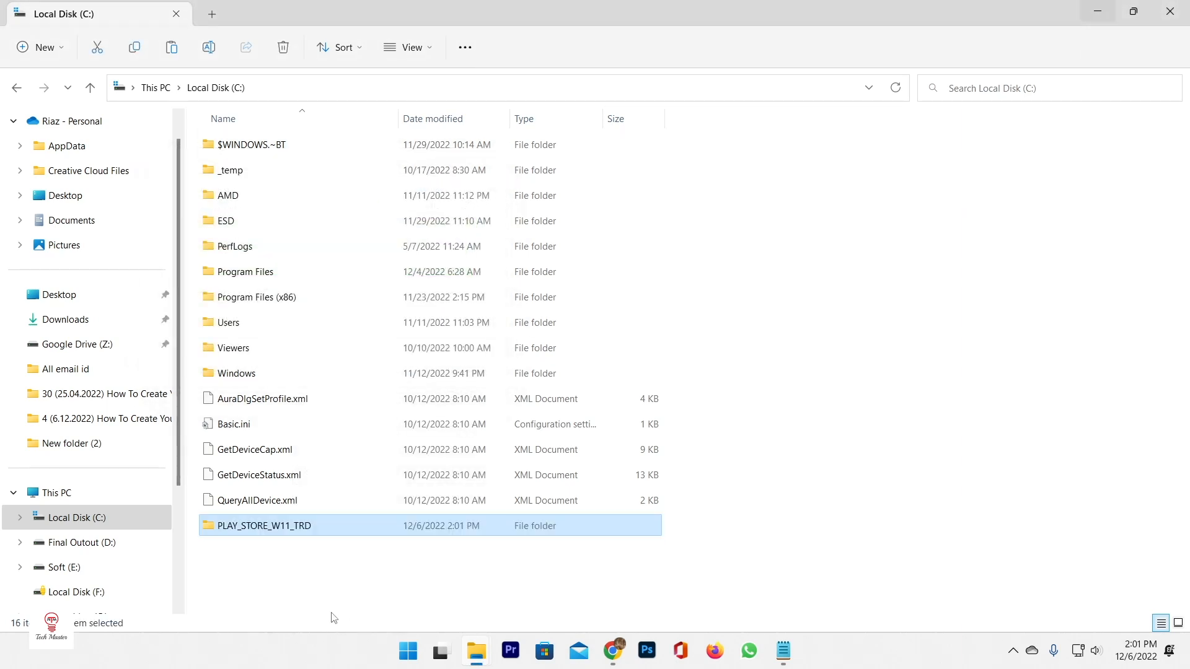
pyautogui.moveTo(236, 535)
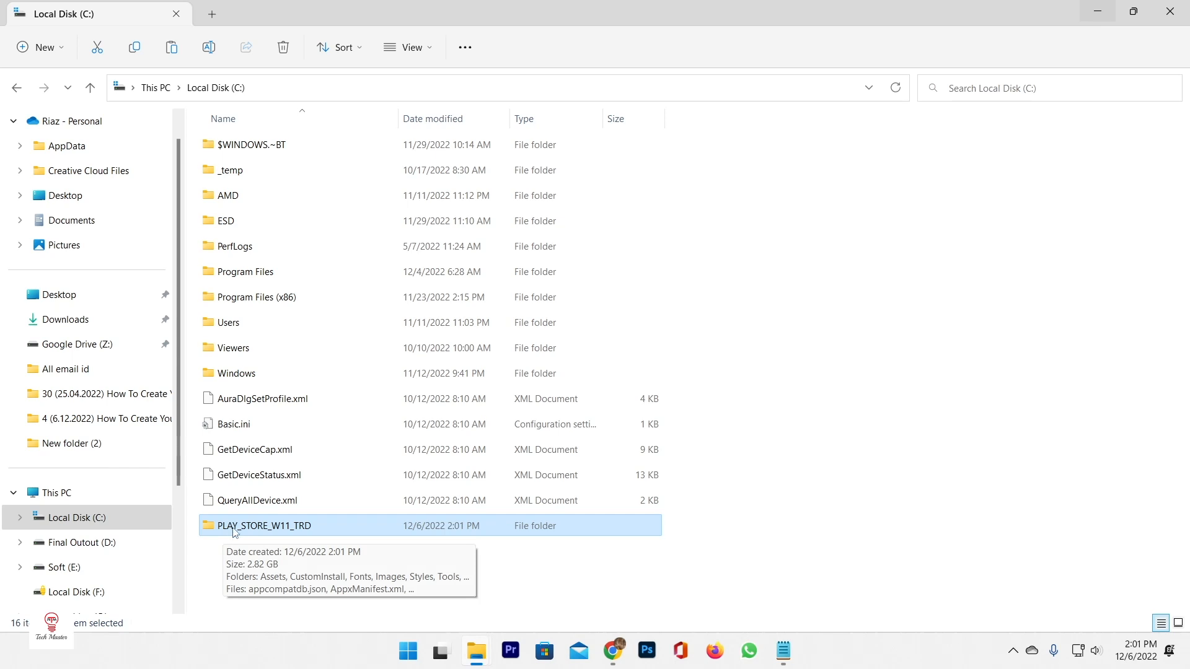
pyautogui.click(263, 595)
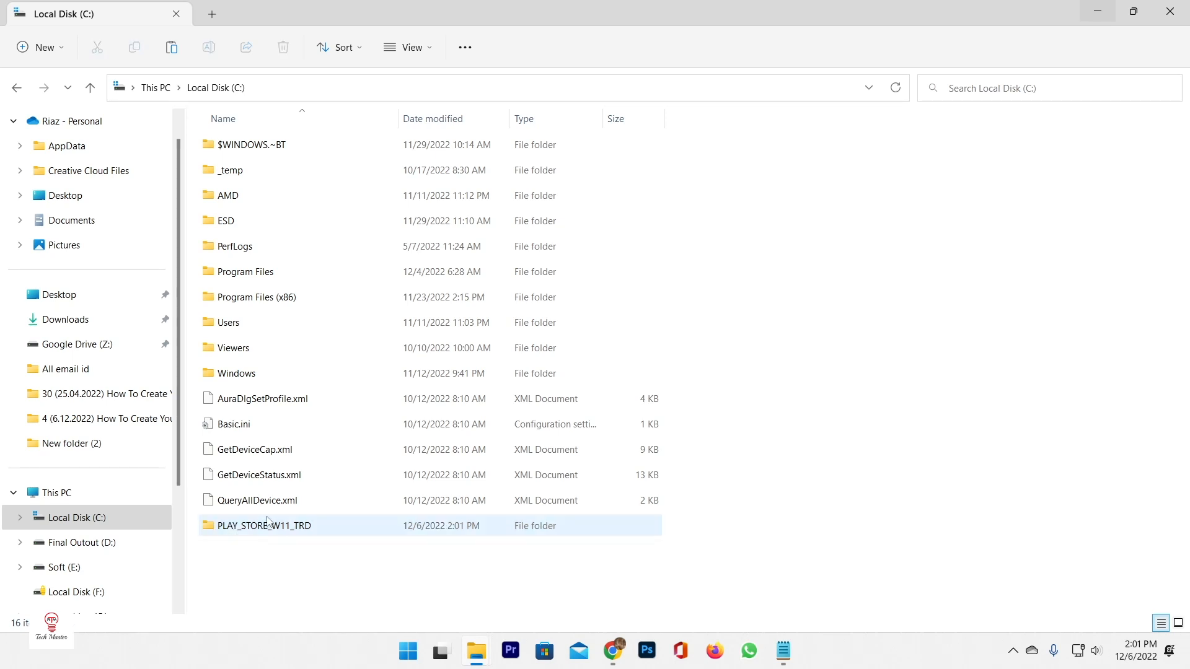
# Run SETUPx64.cmd from C:\PLAY_STORE_W11_TRD as administrator and dismiss its console window once the installation has finished.
pyautogui.doubleClick(241, 528)
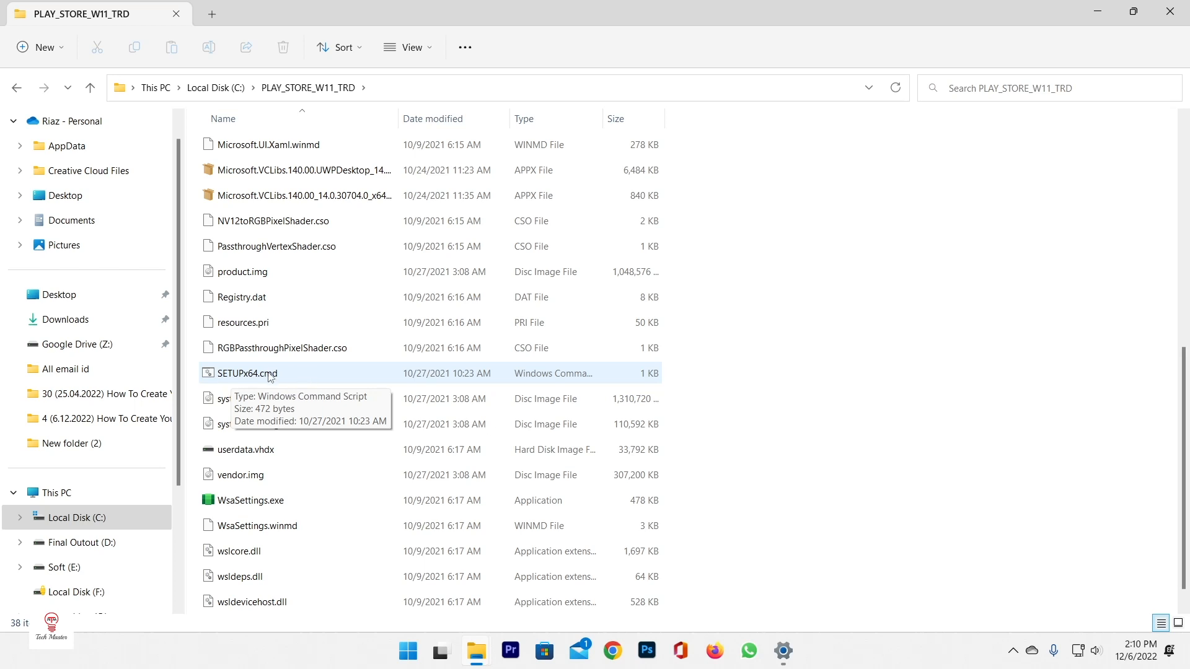
pyautogui.click(241, 380)
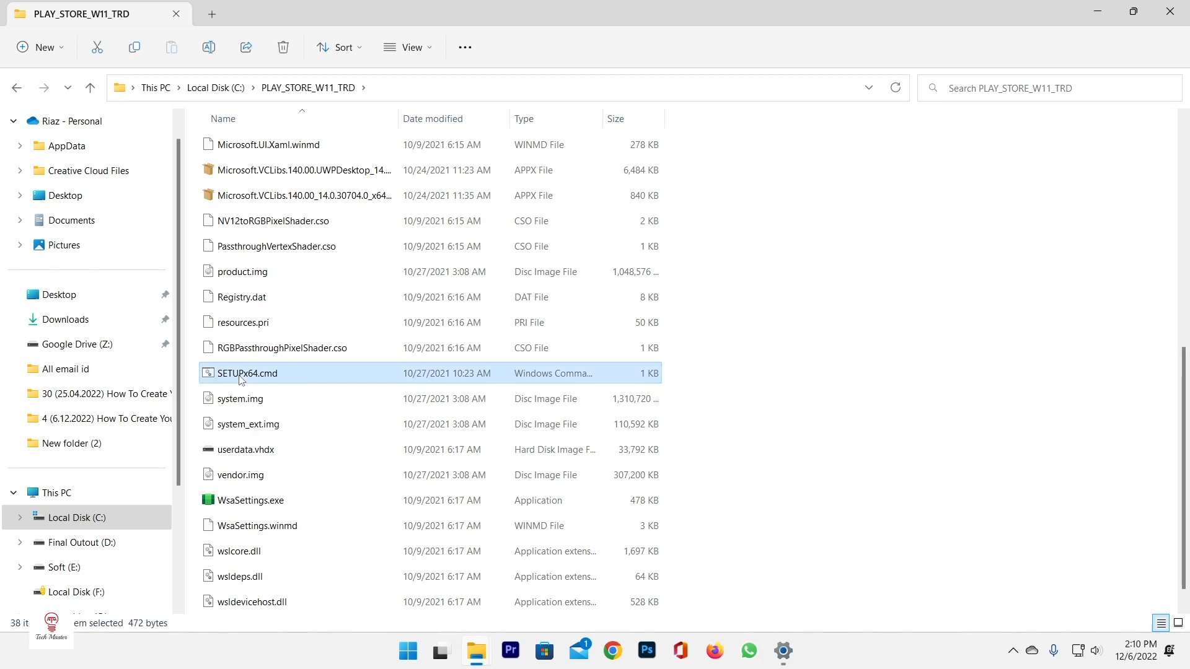
pyautogui.rightClick(241, 380)
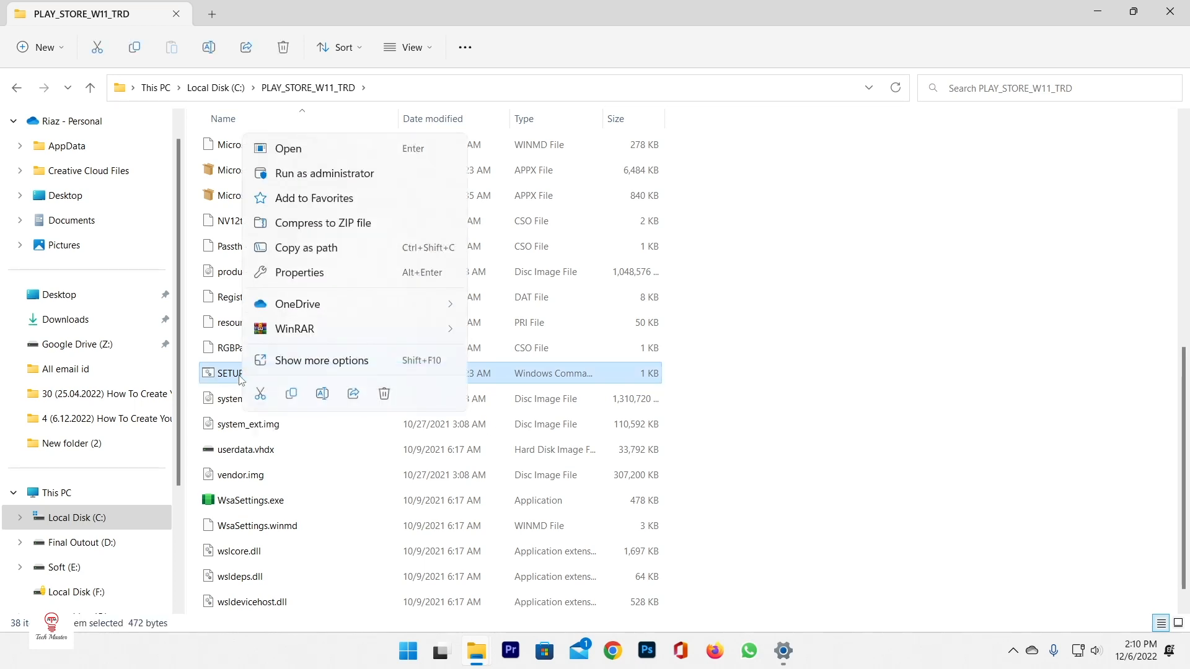
pyautogui.click(302, 176)
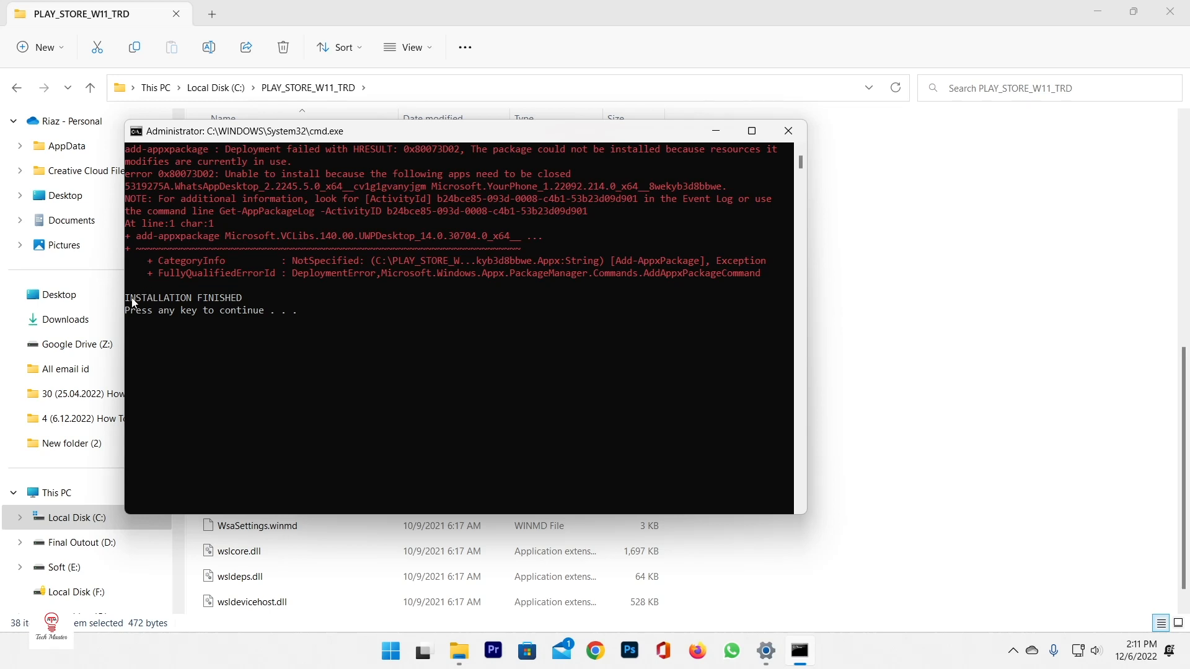
pyautogui.moveTo(127, 302); pyautogui.dragTo(254, 302)
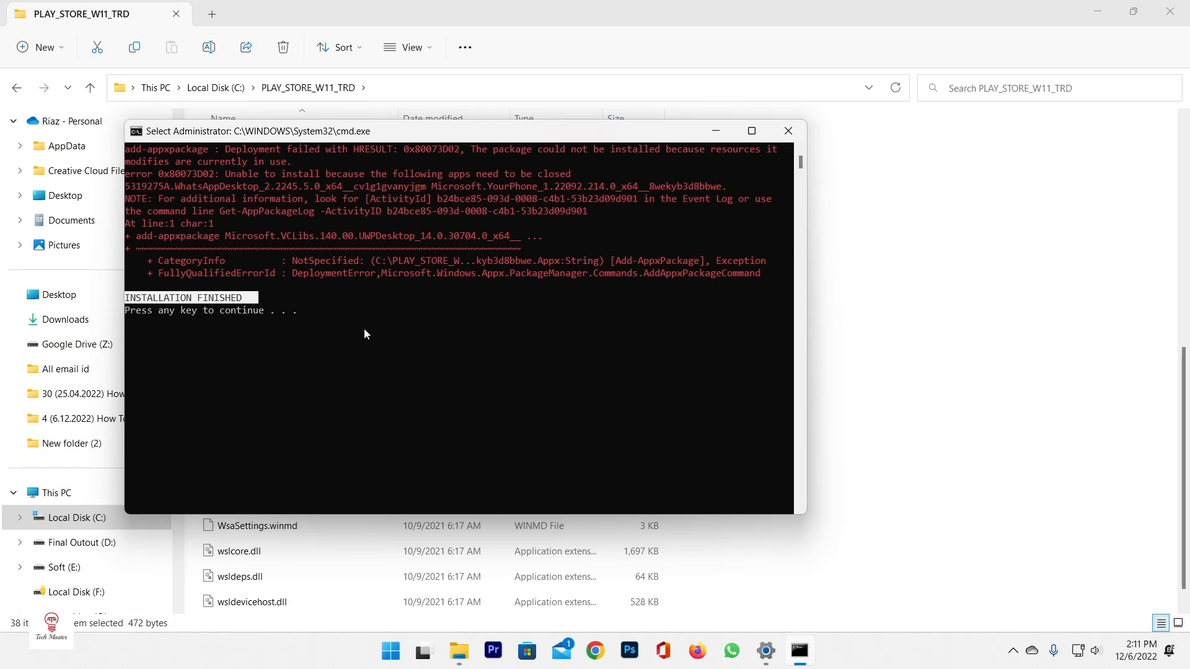
pyautogui.press('Return')
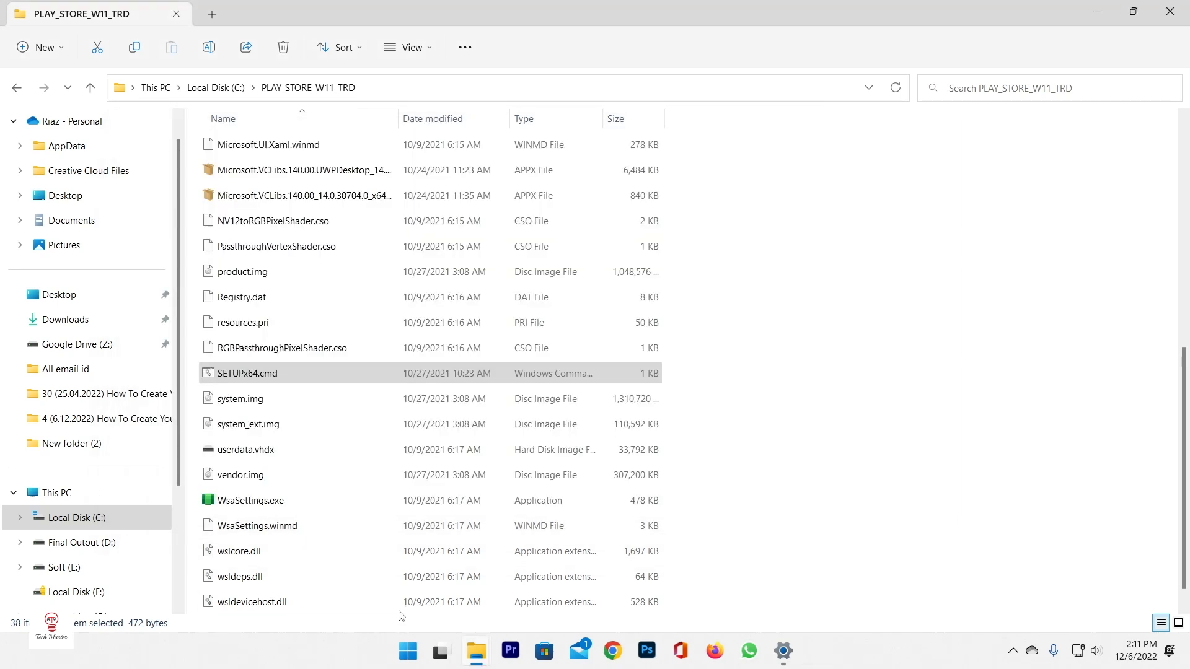
# Turn on Developer mode in the Windows Subsystem for Android settings and open its developer settings, keeping diagnostic data sharing ticked.
pyautogui.click(408, 652)
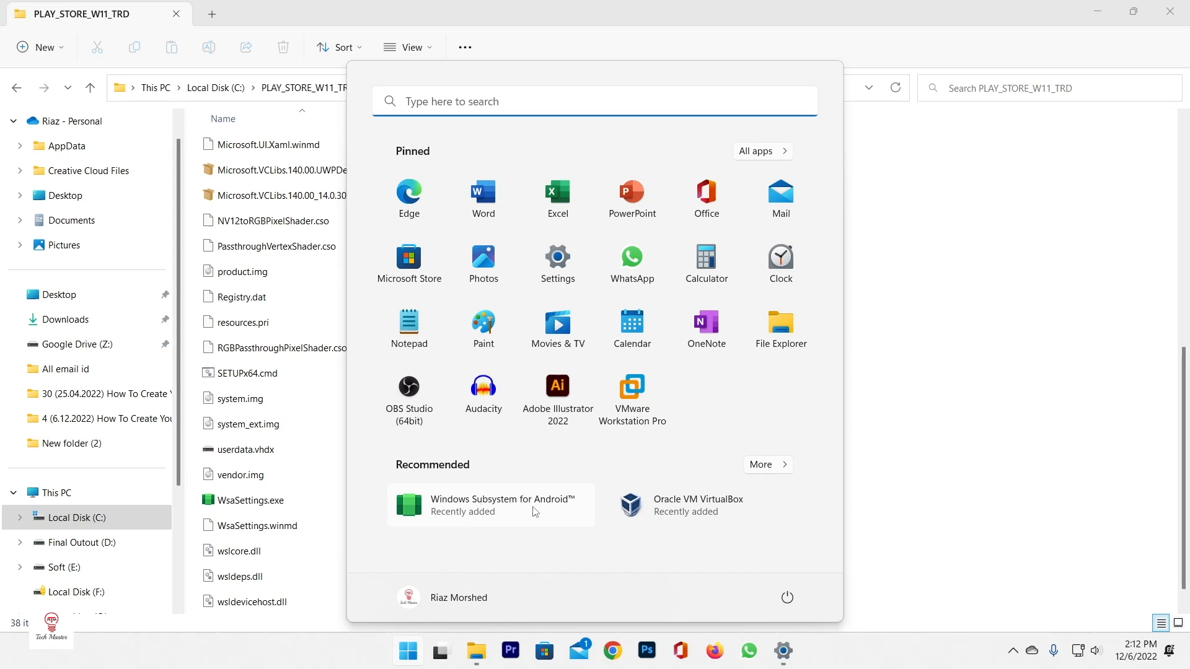
pyautogui.click(483, 510)
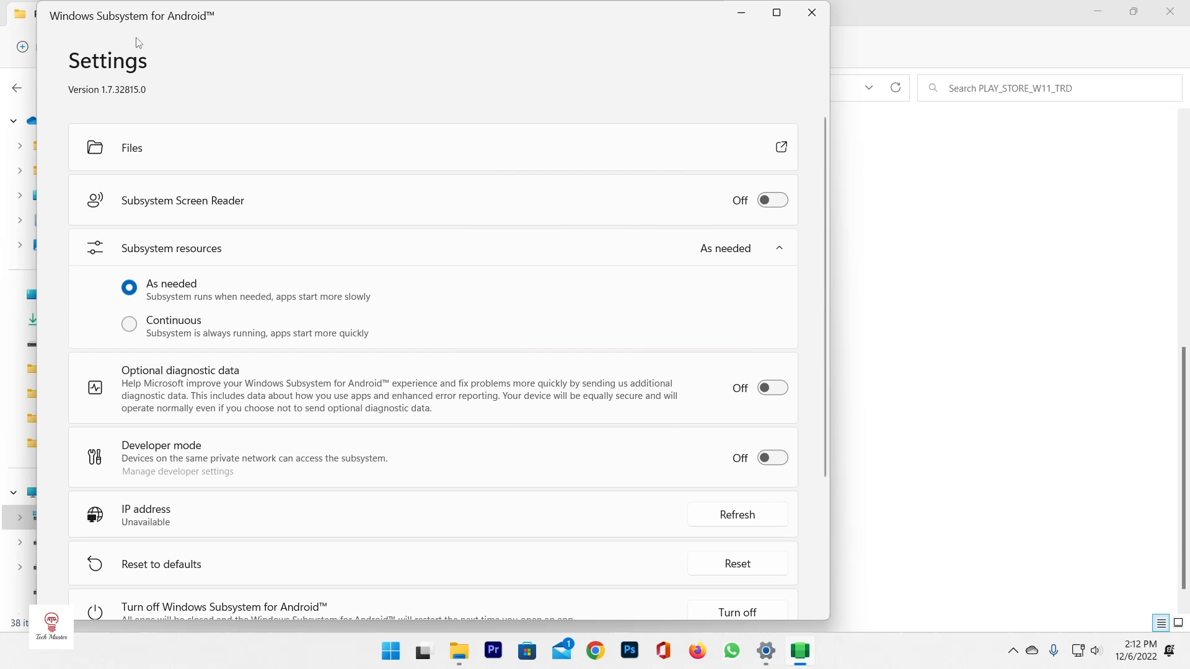
pyautogui.scroll(-2, 195, 406)
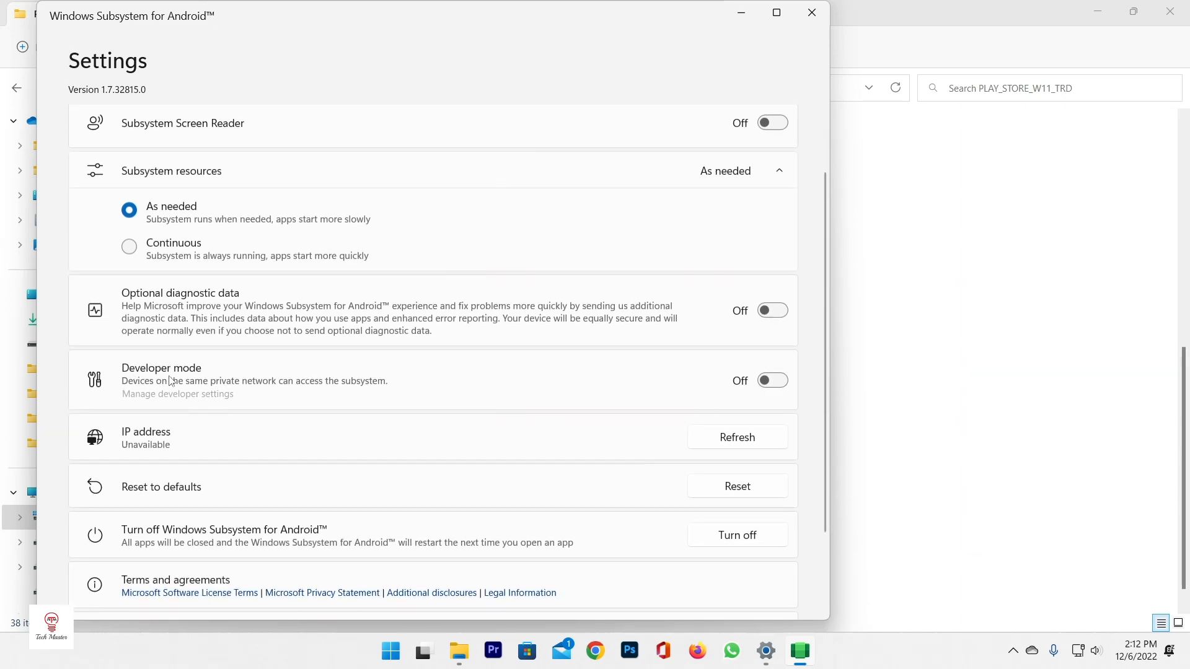
pyautogui.click(772, 380)
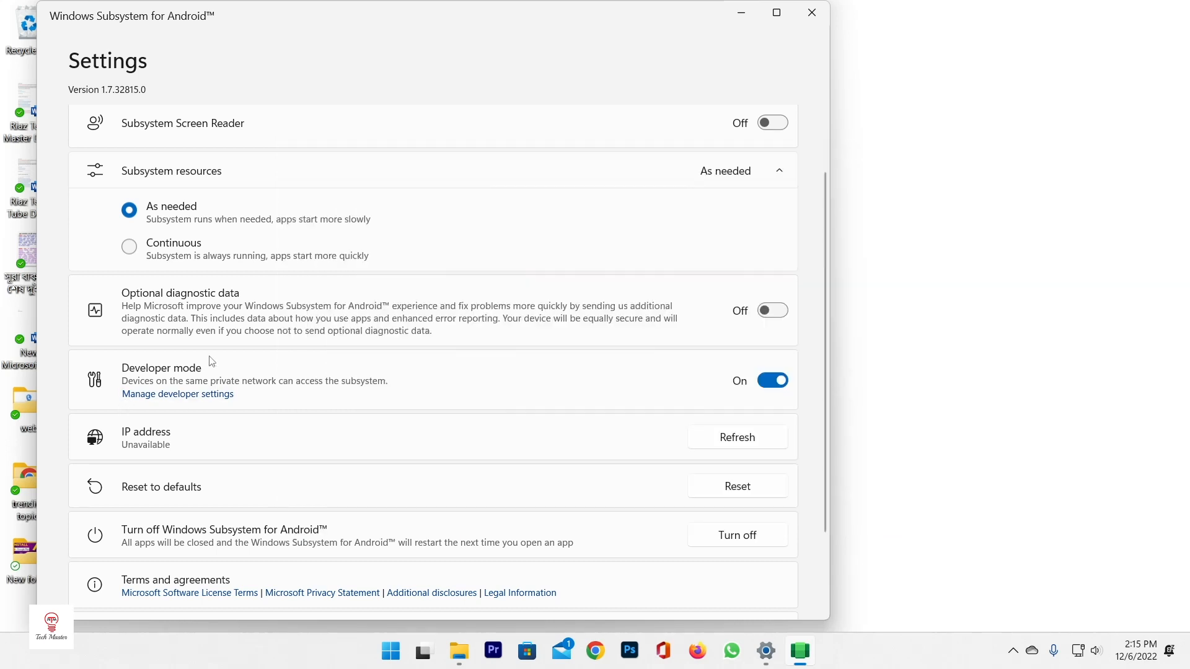
pyautogui.click(172, 396)
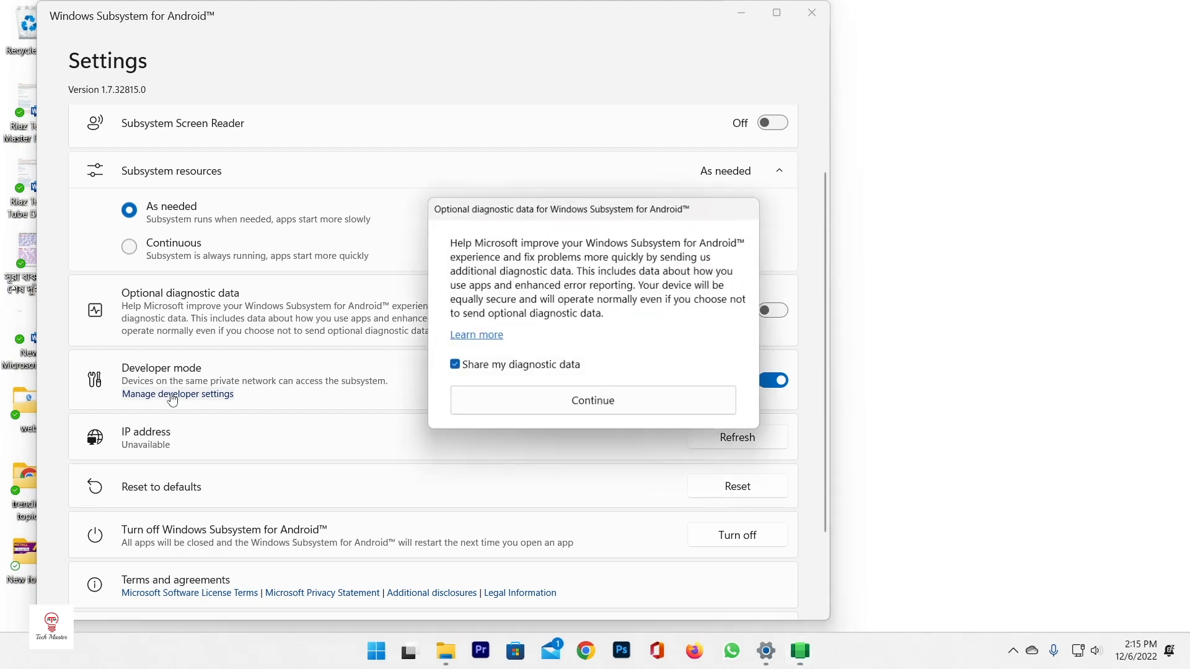
pyautogui.click(607, 402)
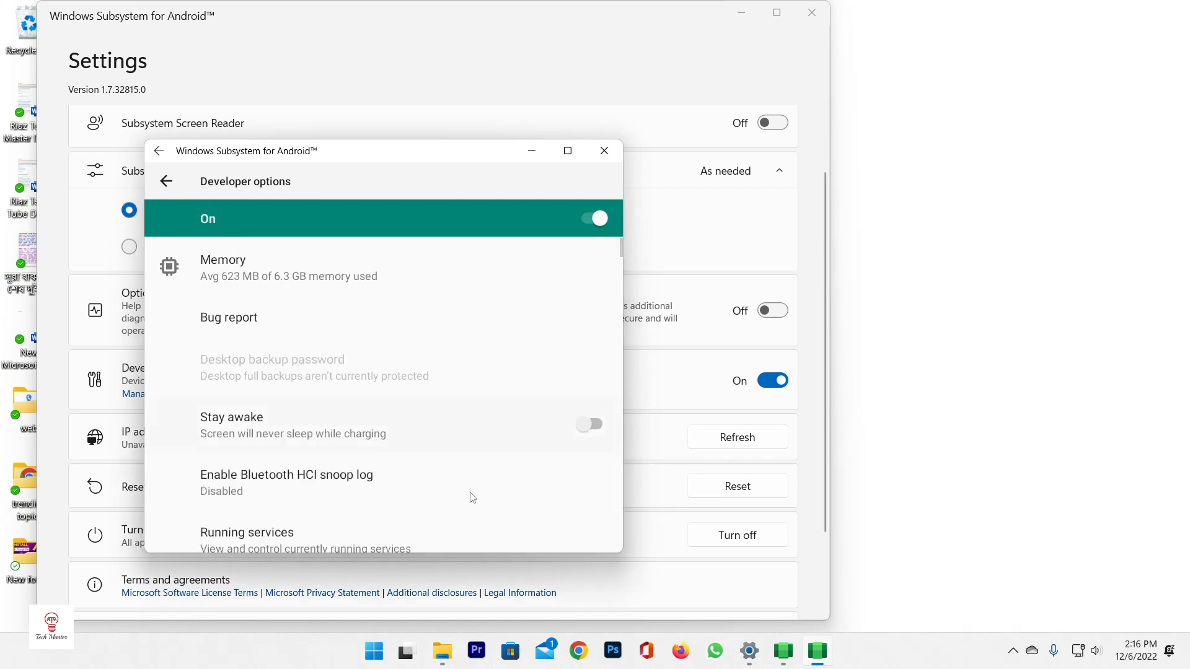
# Search Windows for the Play Store app and launch it.
pyautogui.click(375, 651)
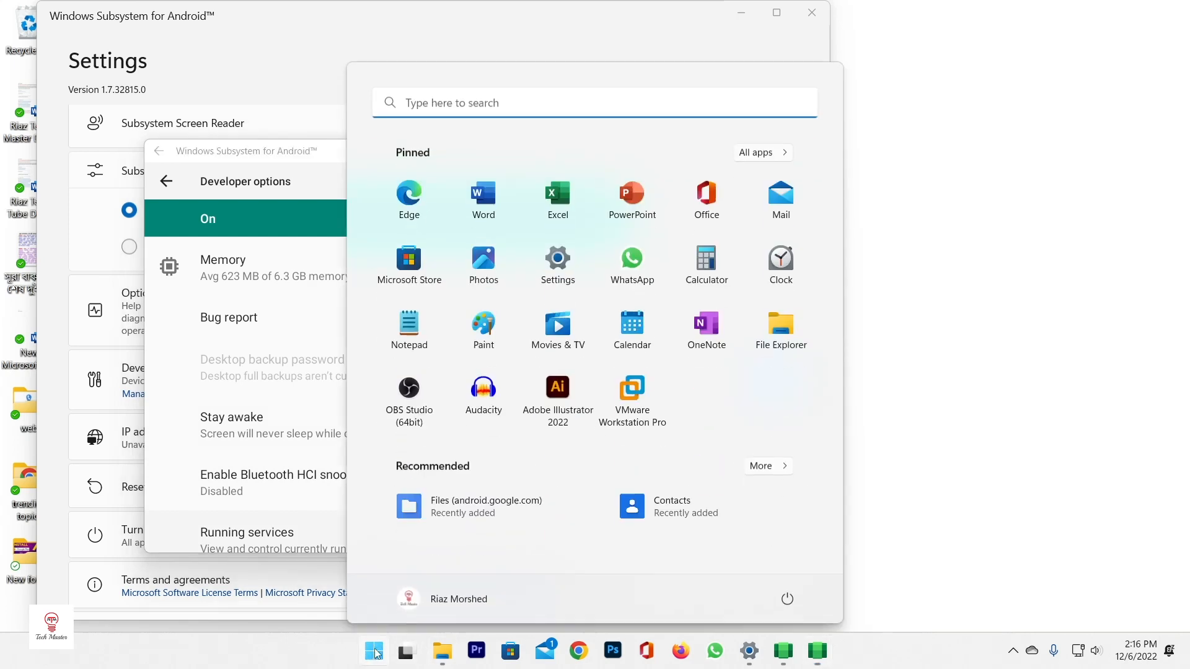
pyautogui.click(474, 104)
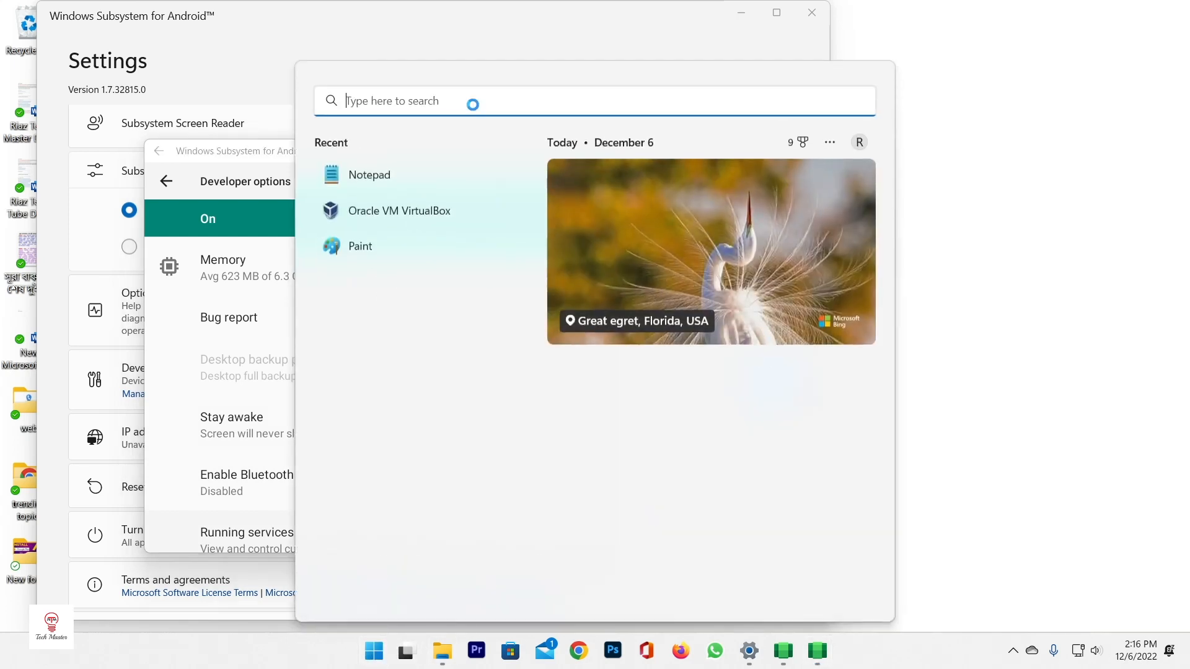
pyautogui.write('play st')
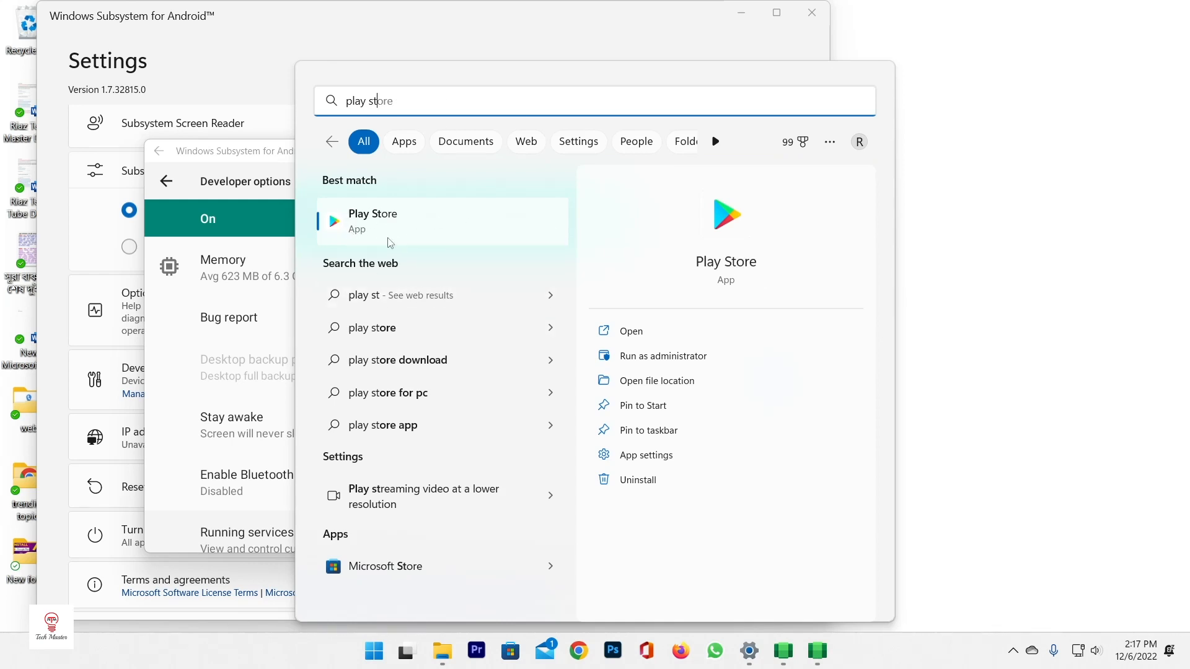
pyautogui.press('BackSpace')
pyautogui.press('BackSpace')
pyautogui.press('BackSpace')
pyautogui.press('BackSpace')
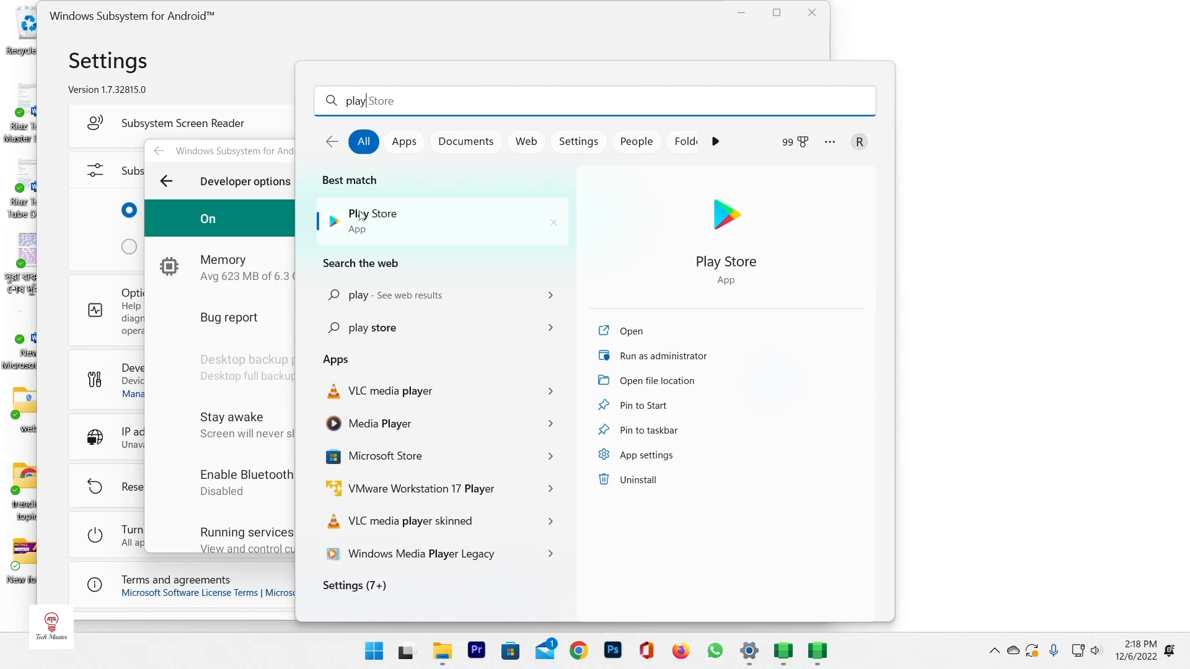
pyautogui.click(386, 229)
pyautogui.click(384, 228)
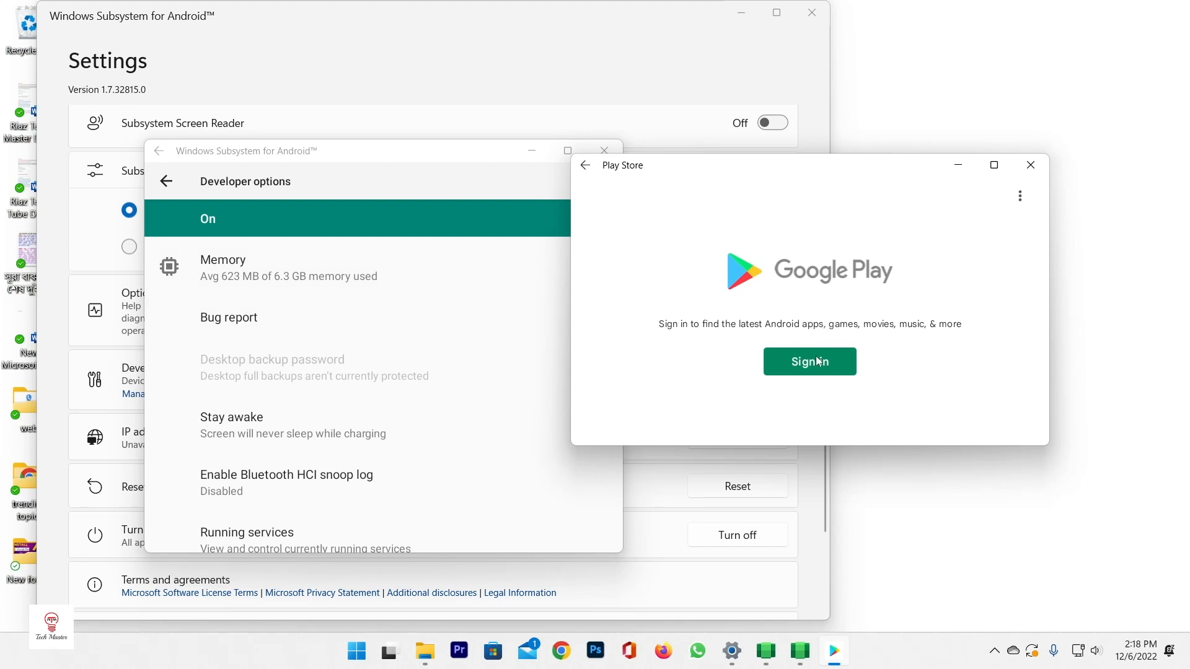
# Maximize the Play Store window and start signing in to Google Play.
pyautogui.click(994, 165)
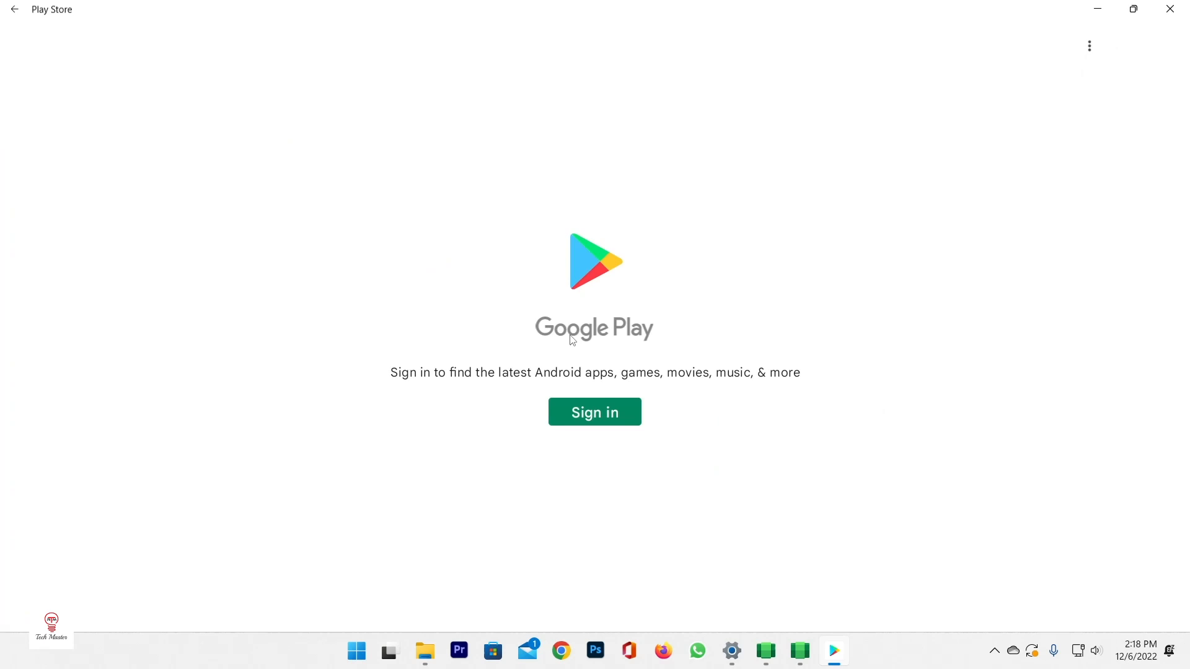
pyautogui.click(602, 421)
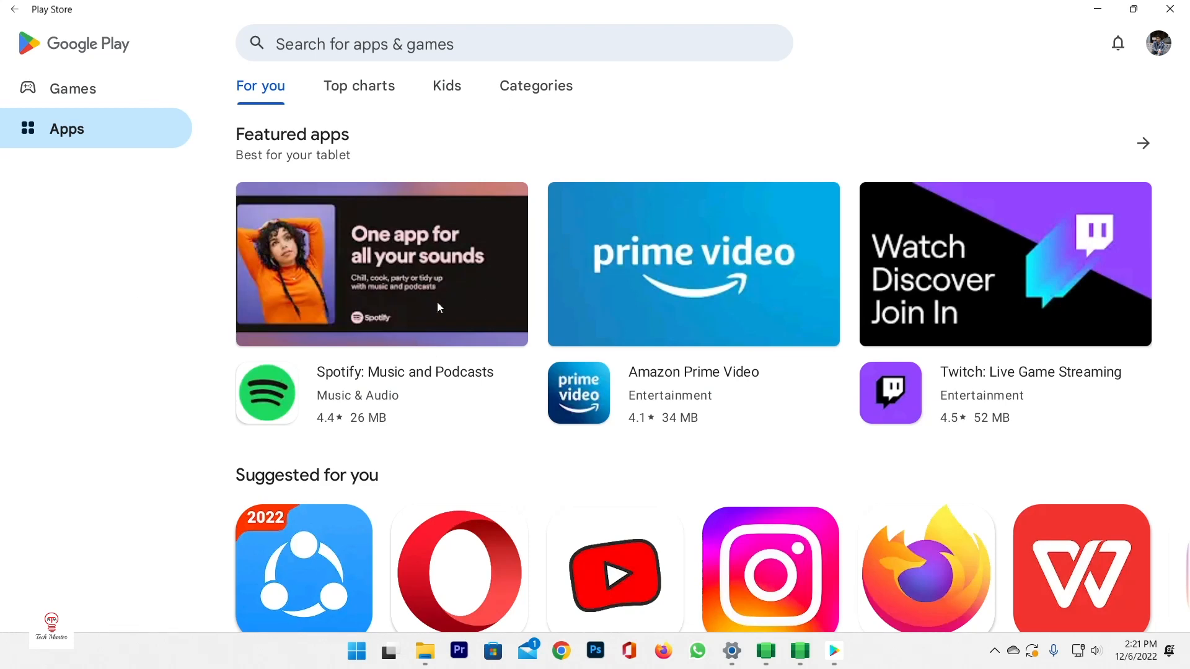
# View the store pages of 1.1.1.1 + WARP and Firefox Fast & Private Browser, returning to the app list after each.
pyautogui.scroll(-10, 437, 303)
pyautogui.click(437, 300)
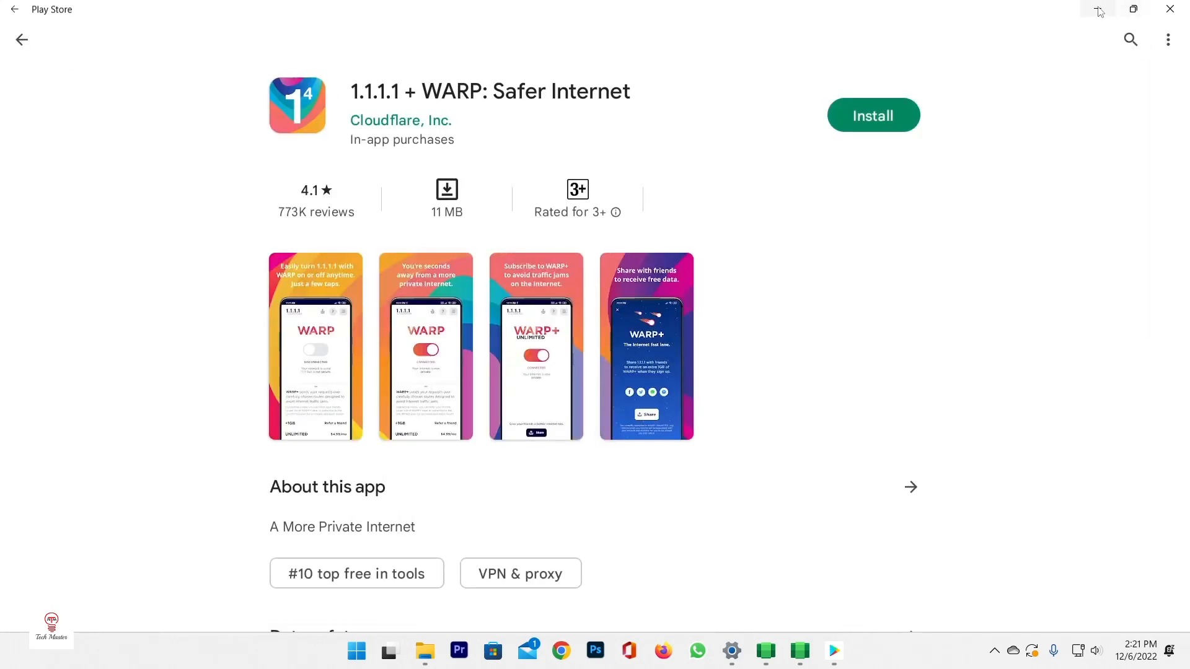
pyautogui.click(21, 40)
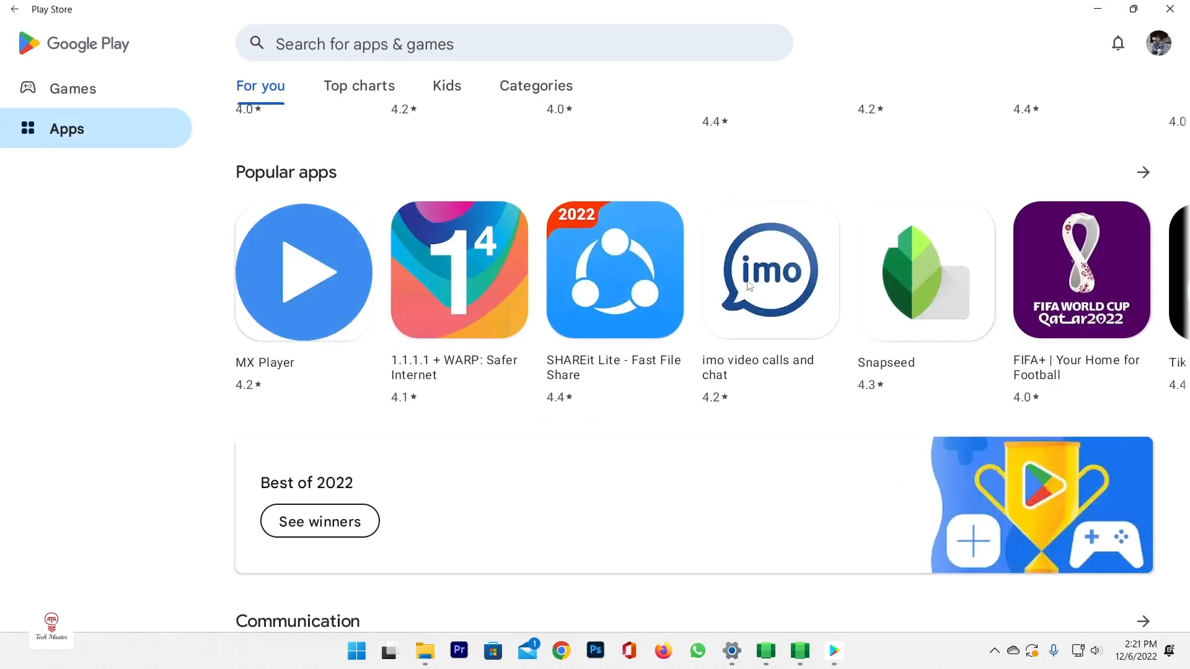
pyautogui.scroll(-5, 481, 399)
pyautogui.click(481, 398)
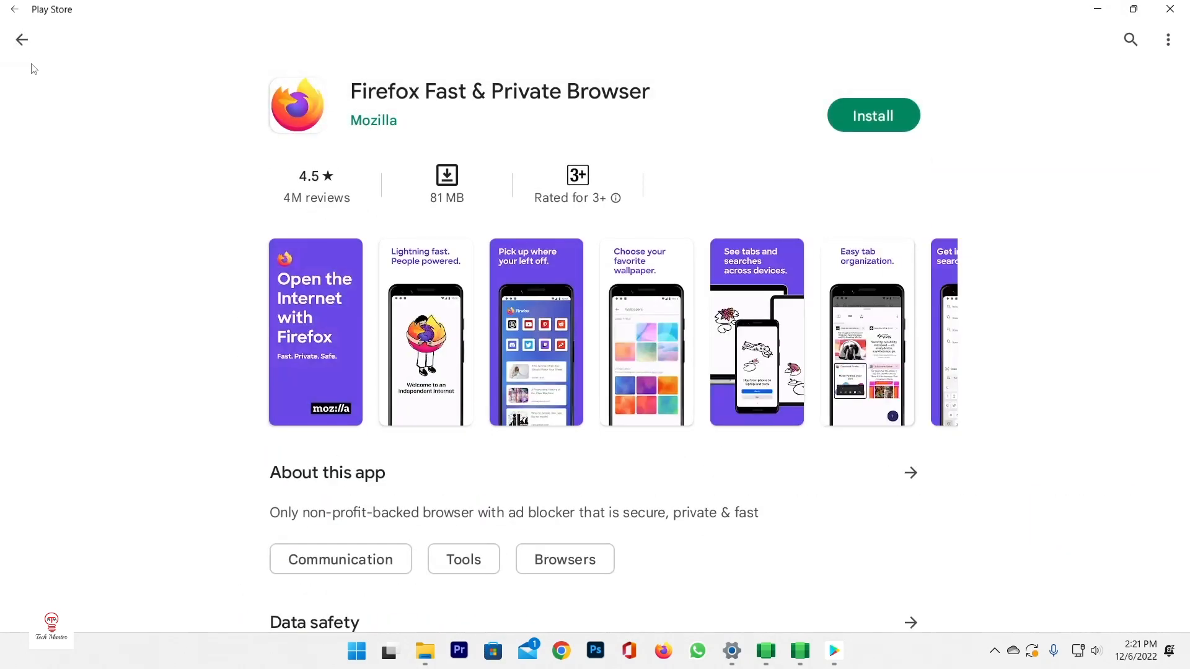
pyautogui.click(22, 40)
# Bring up the quick details of imo Lite and MX Player in the app list and dismiss them without installing.
pyautogui.scroll(-2, 695, 283)
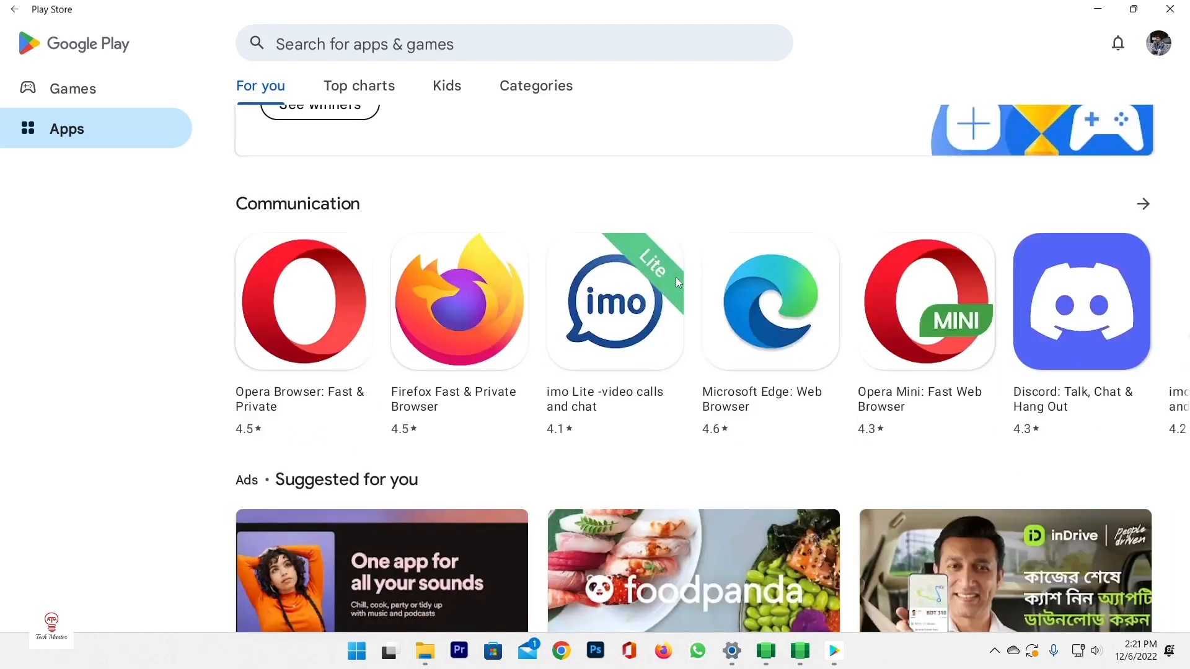
pyautogui.rightClick(676, 277)
pyautogui.click(74, 355)
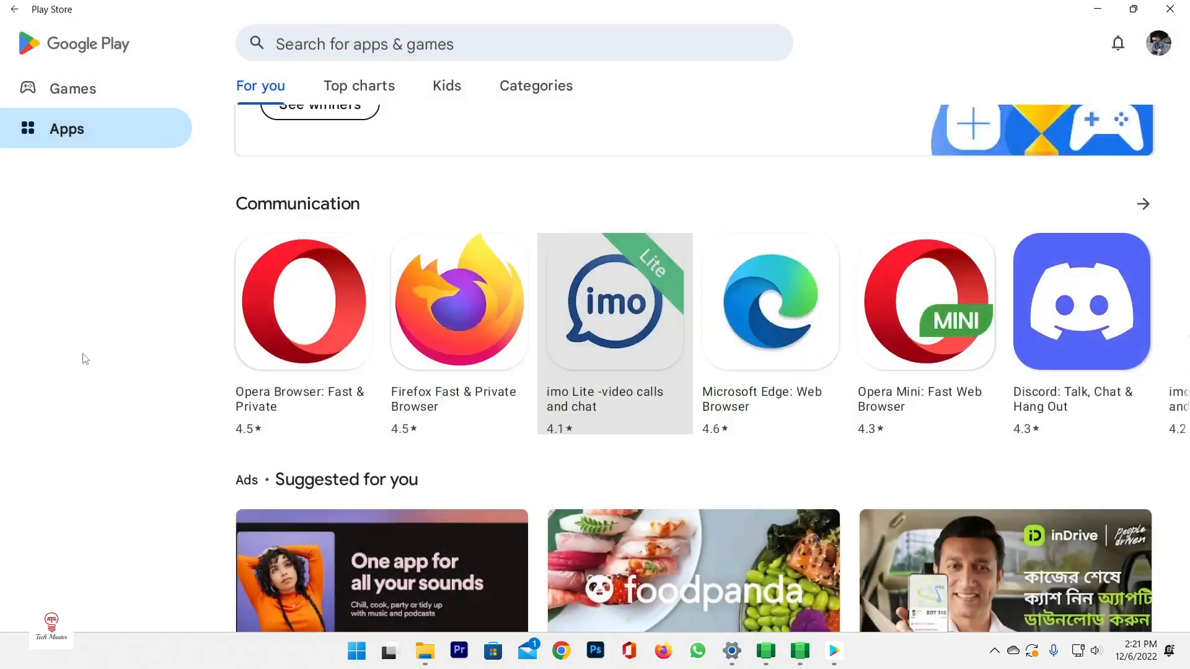
pyautogui.scroll(5, 231, 177)
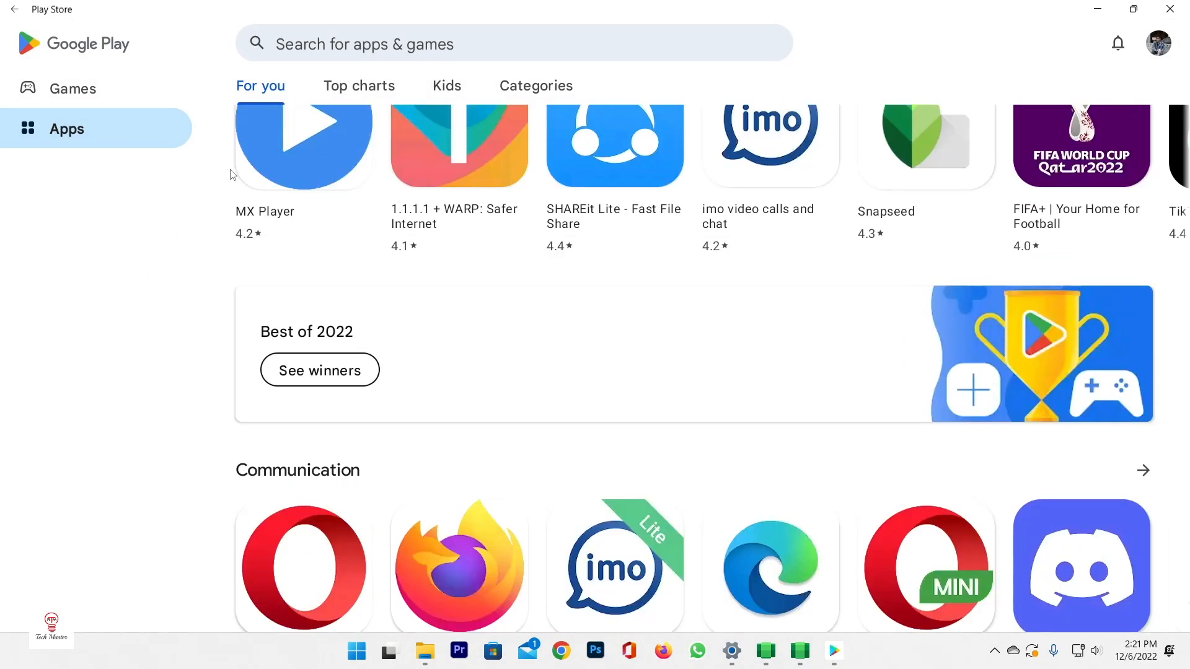
pyautogui.rightClick(230, 179)
pyautogui.click(157, 328)
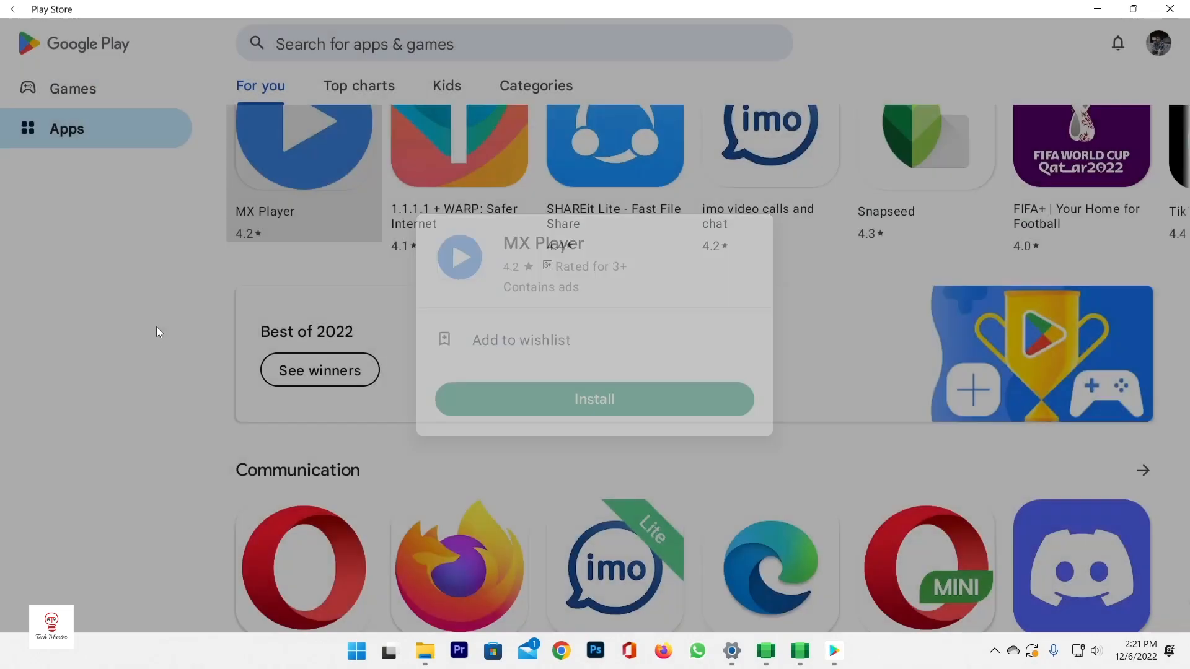